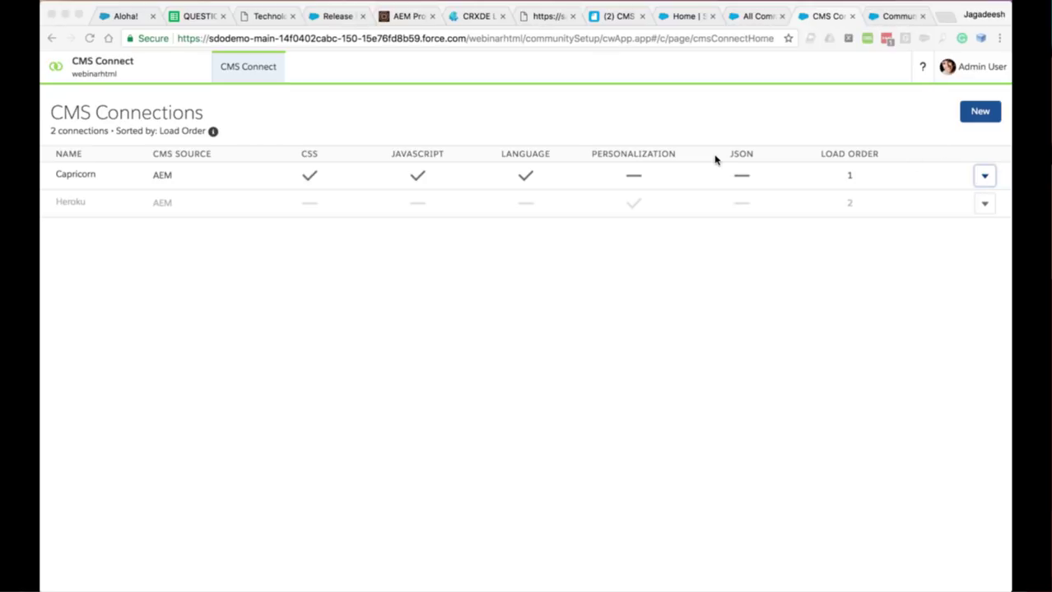
- In CRXDE Lite, select index.html under content/capricorn/en and highlight its header, main and footer include lines
left_click(480, 16)
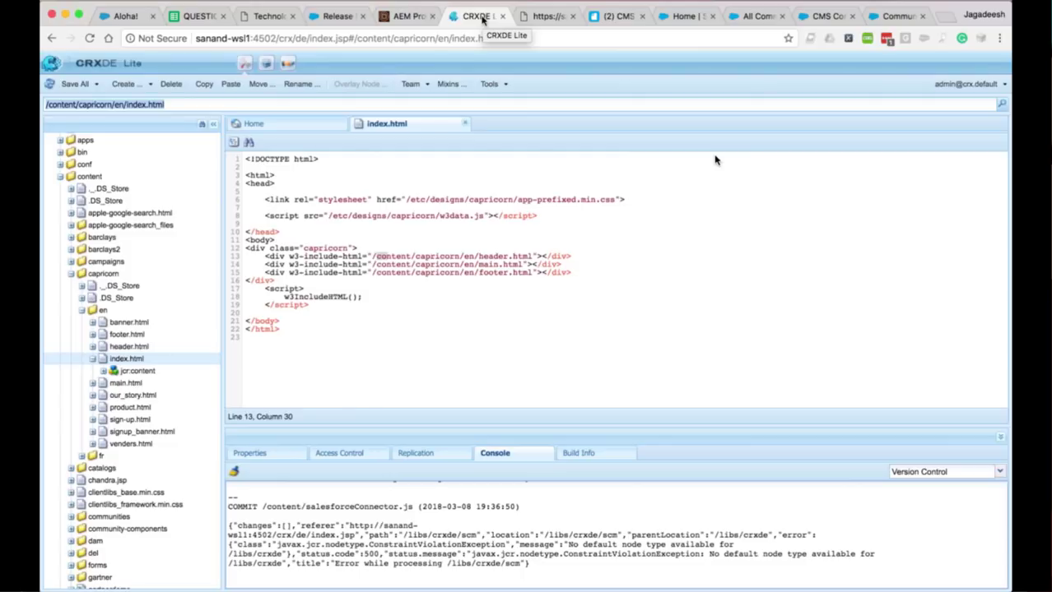
left_click(106, 274)
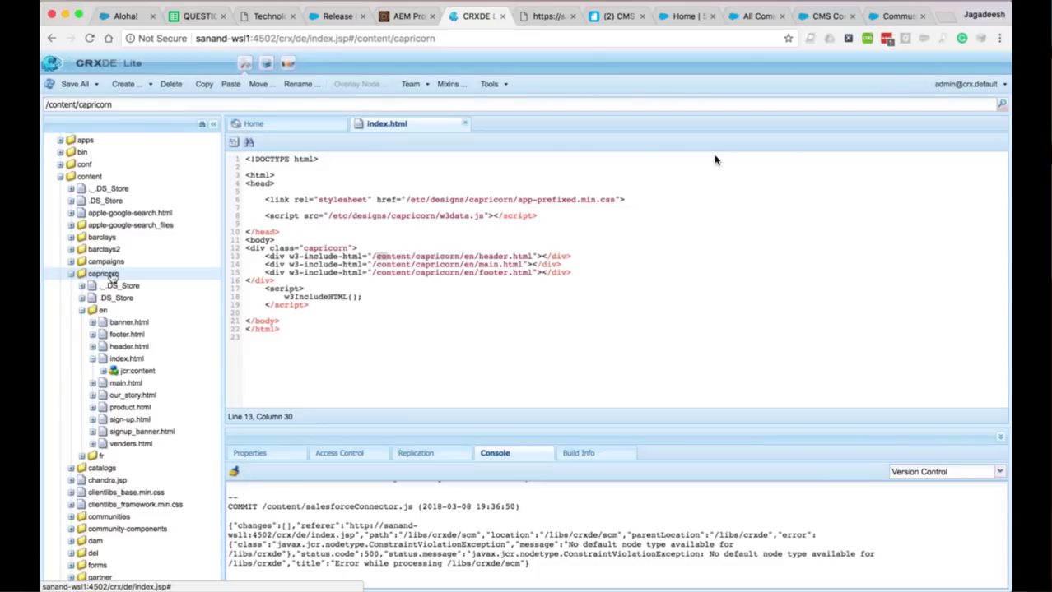
left_click(133, 359)
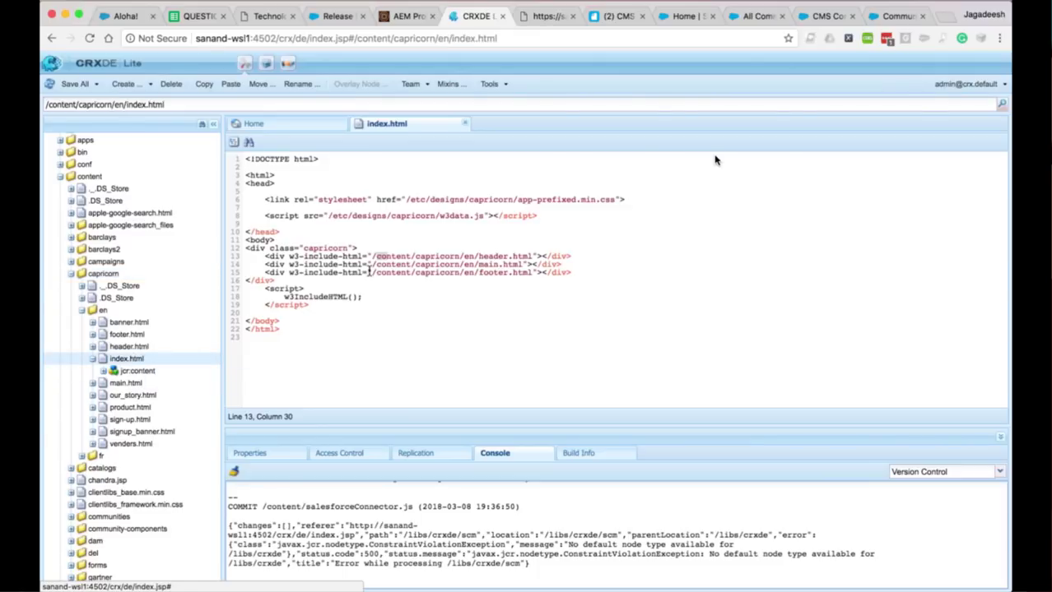
left_click(204, 101)
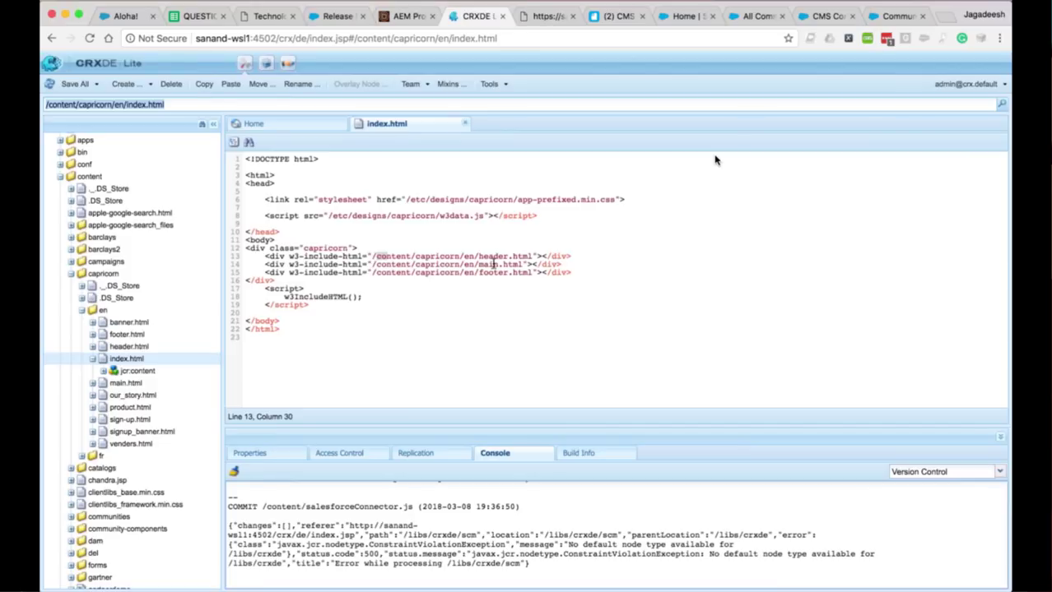
left_click_drag(543, 272, 266, 259)
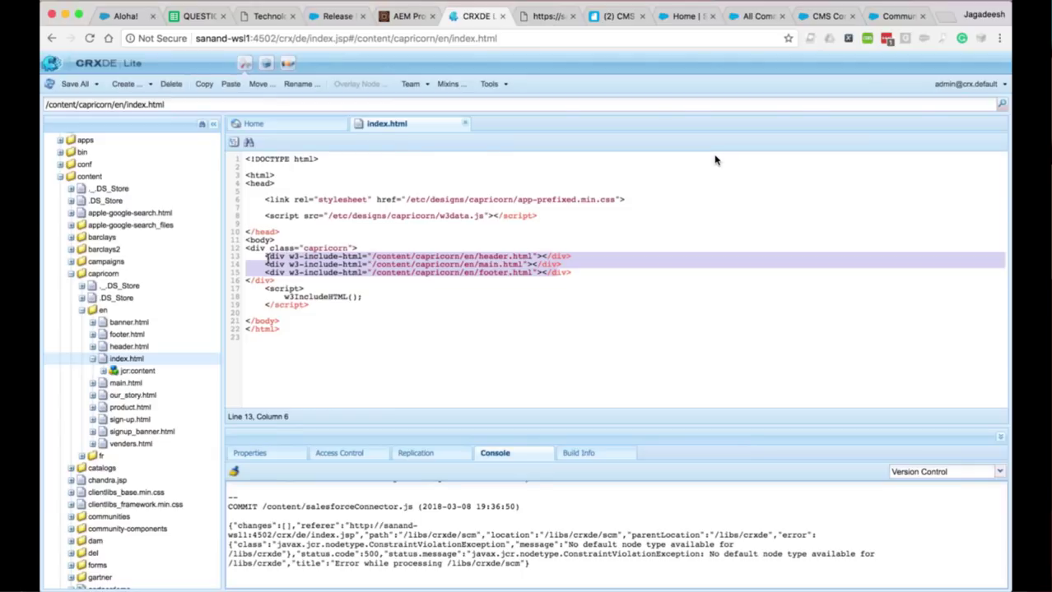
- Load the rendered capricorn/en/index.html page, review it down to the footer, and highlight the path and server parts of its URL
left_click(541, 17)
left_click(566, 37)
key("Return")
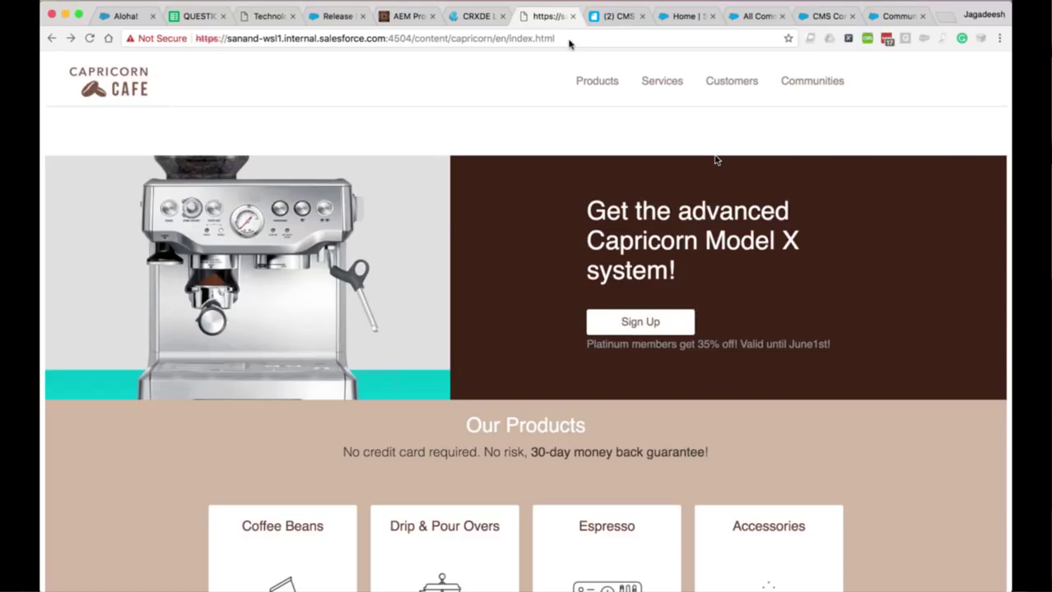
scroll(386, 330, "down", 5)
scroll(385, 330, "down", 10)
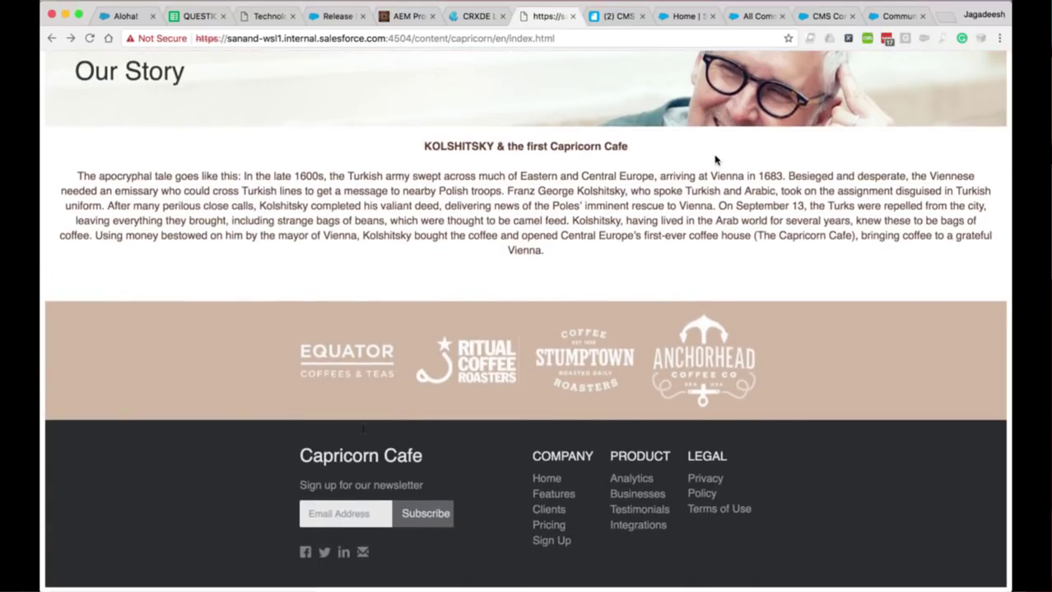
scroll(715, 159, "up", 9)
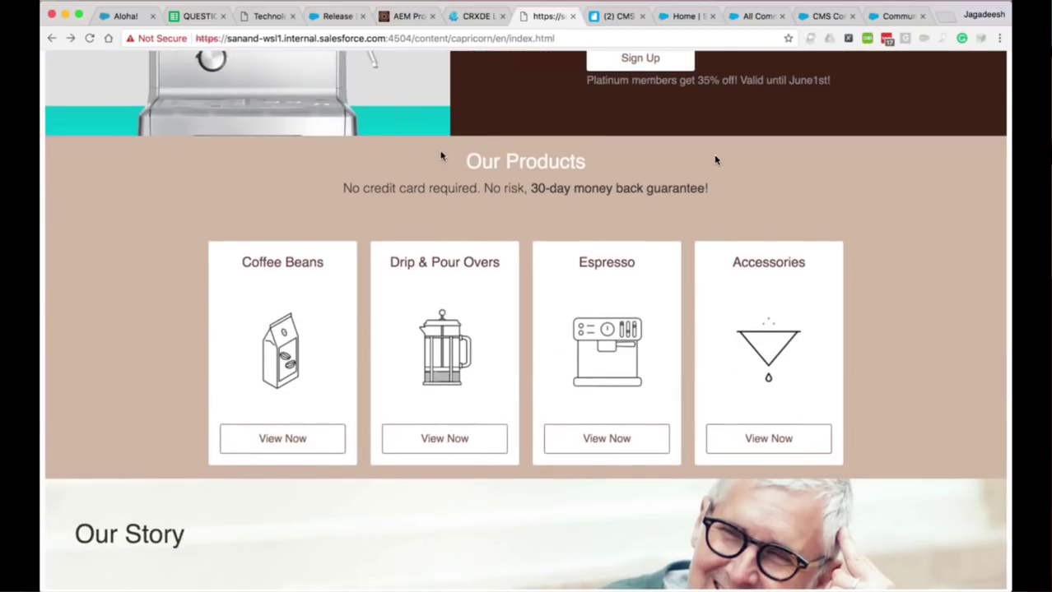
scroll(715, 160, "up", 3)
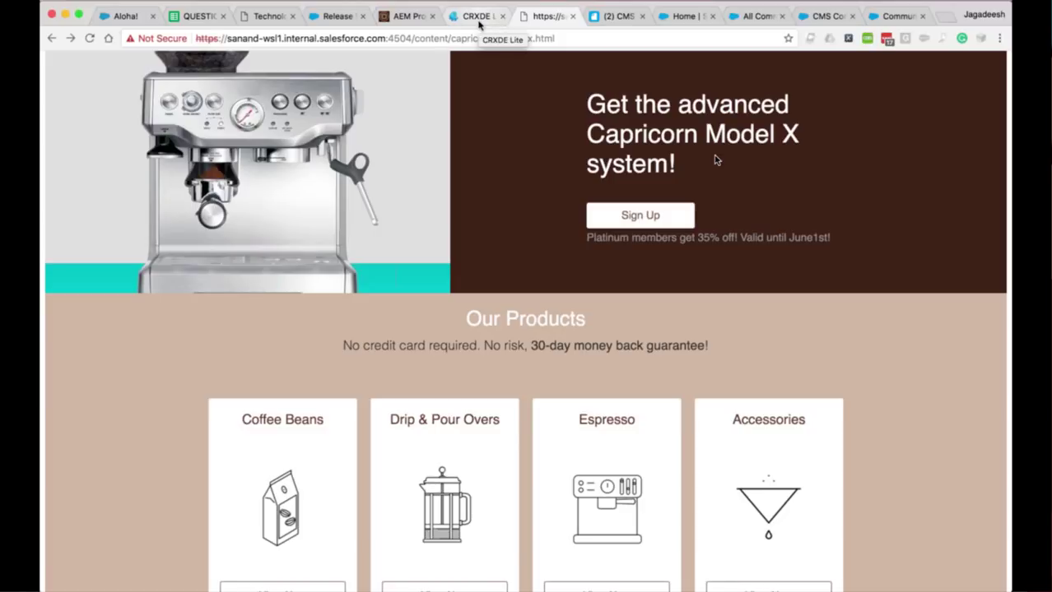
left_click_drag(415, 39, 556, 41)
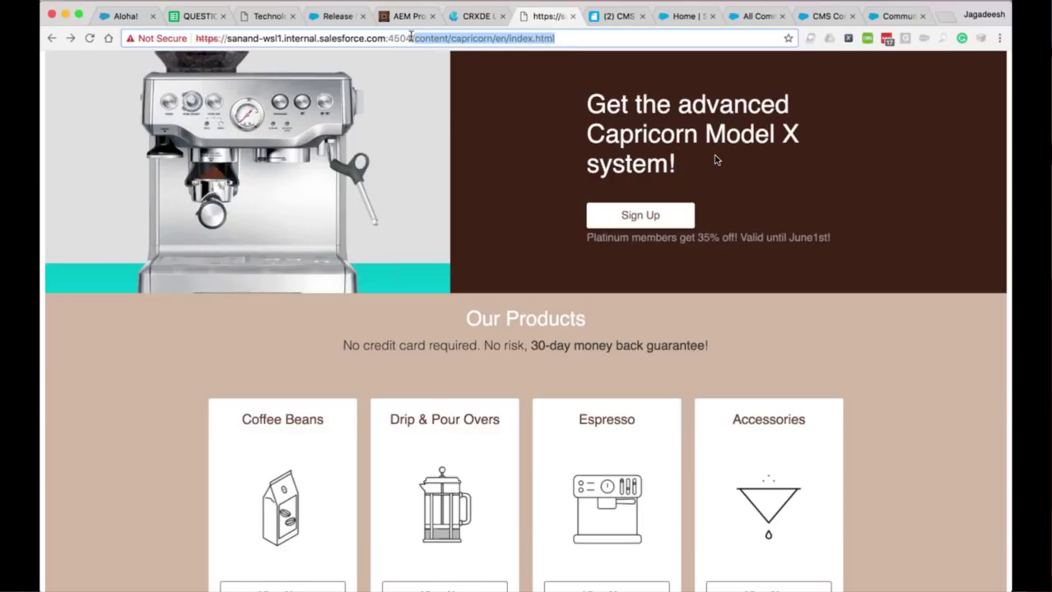
left_click_drag(410, 38, 196, 38)
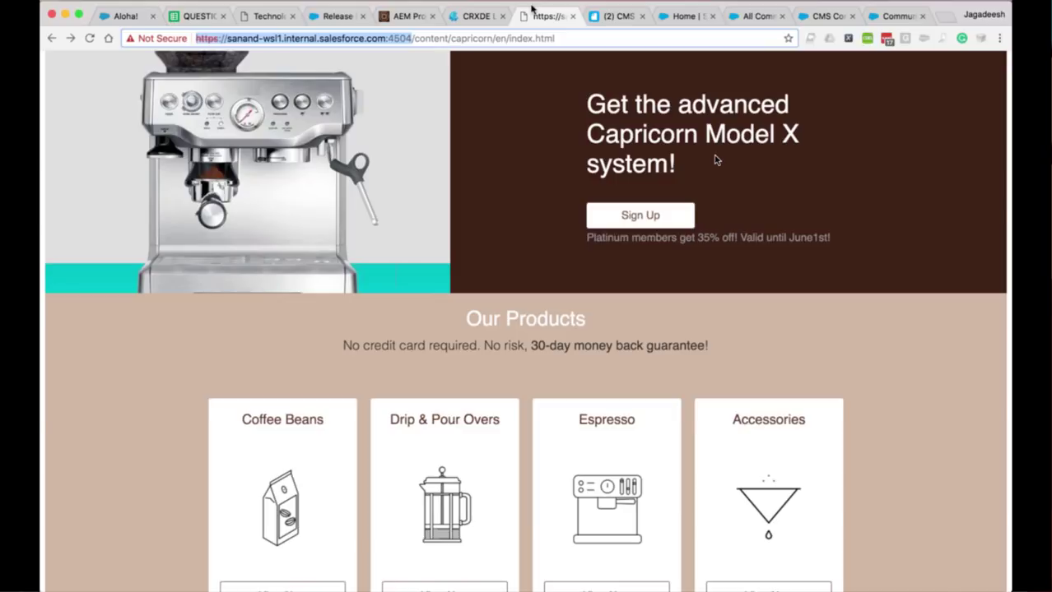
- Return to CRXDE Lite and expand the en and fr folders under capricorn to compare their HTML files
left_click(473, 21)
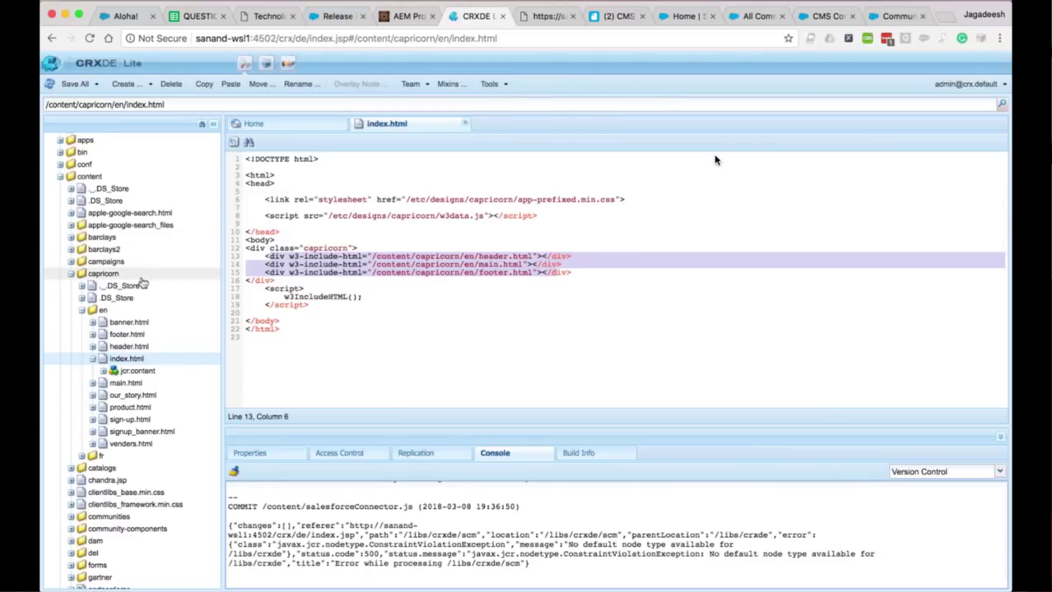
left_click(82, 310)
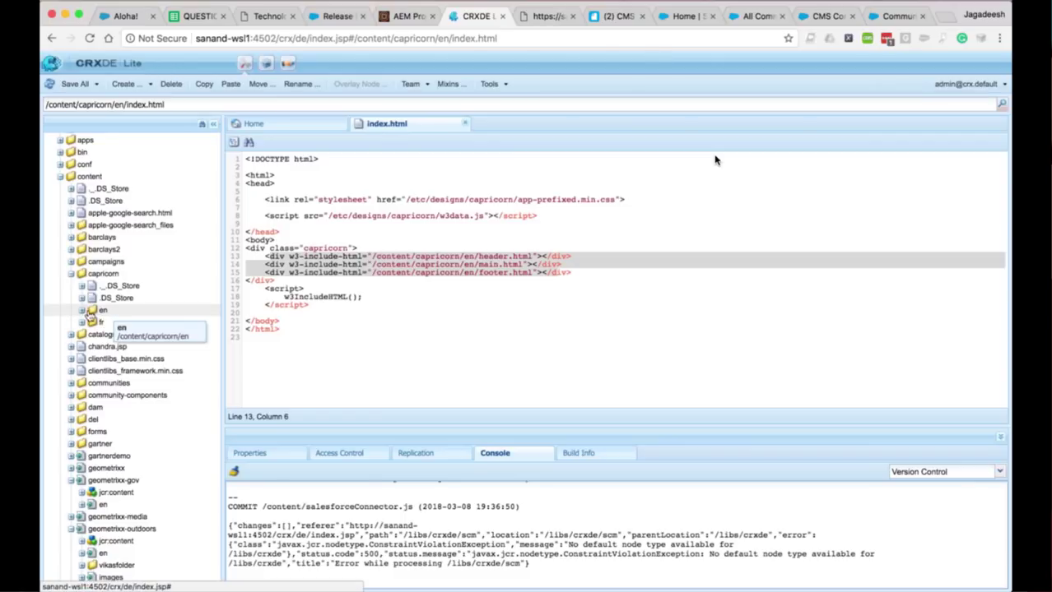
left_click(82, 312)
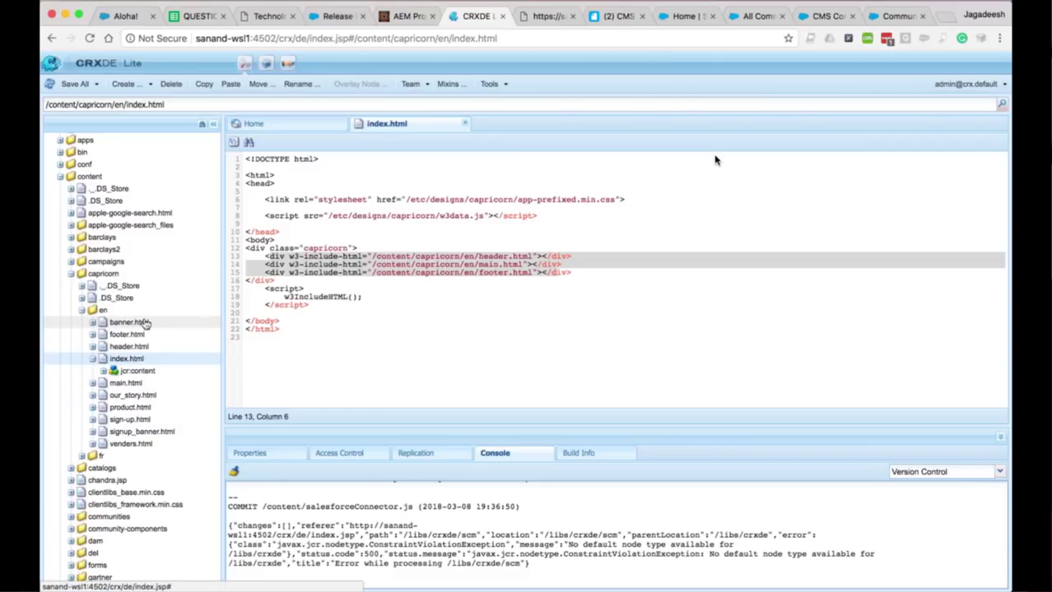
left_click(81, 456)
scroll(188, 421, "down", 3)
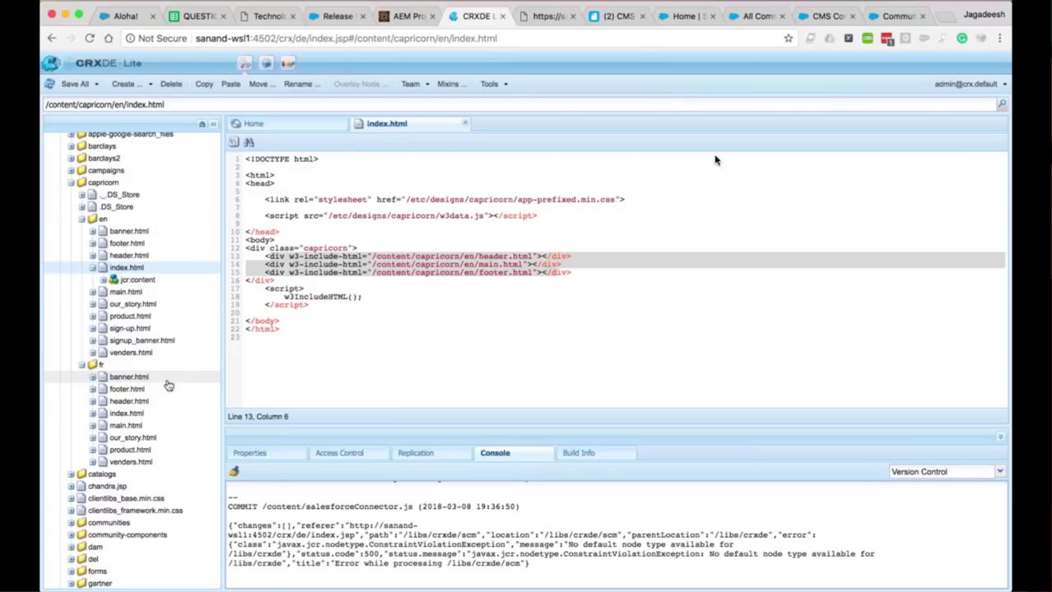
- Switch to the CMS Connections page, open the Capricorn connection for editing and inspect its server URL
left_click(877, 16)
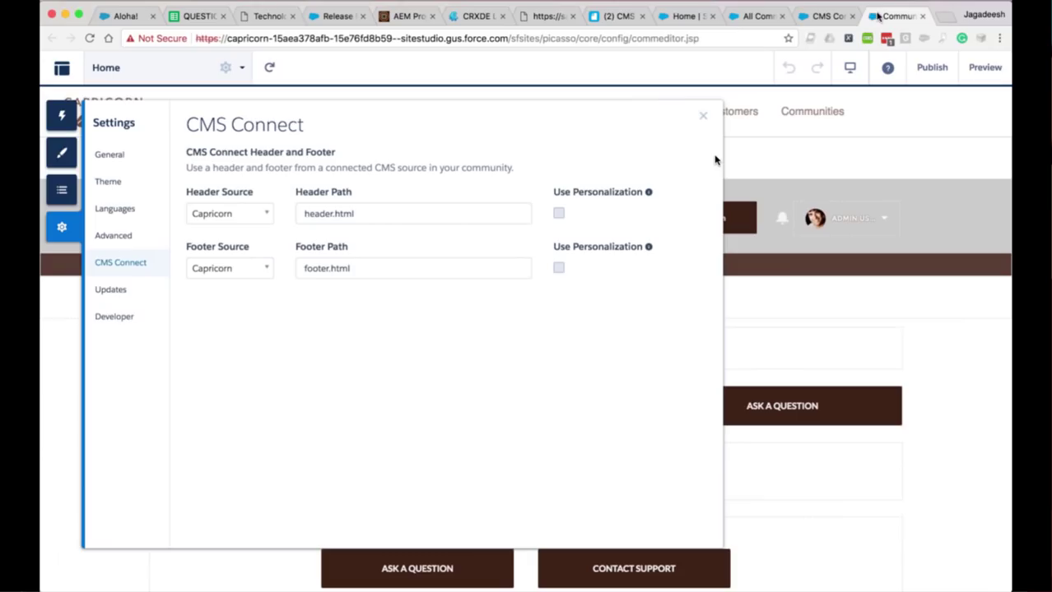
key("ctrl+shift+Tab")
left_click(979, 177)
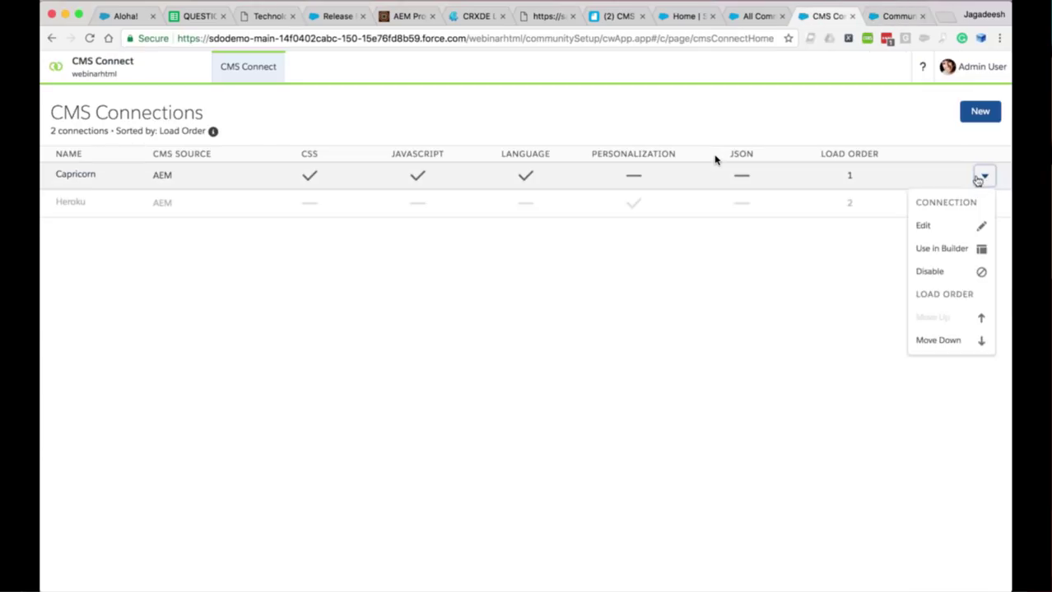
left_click(930, 230)
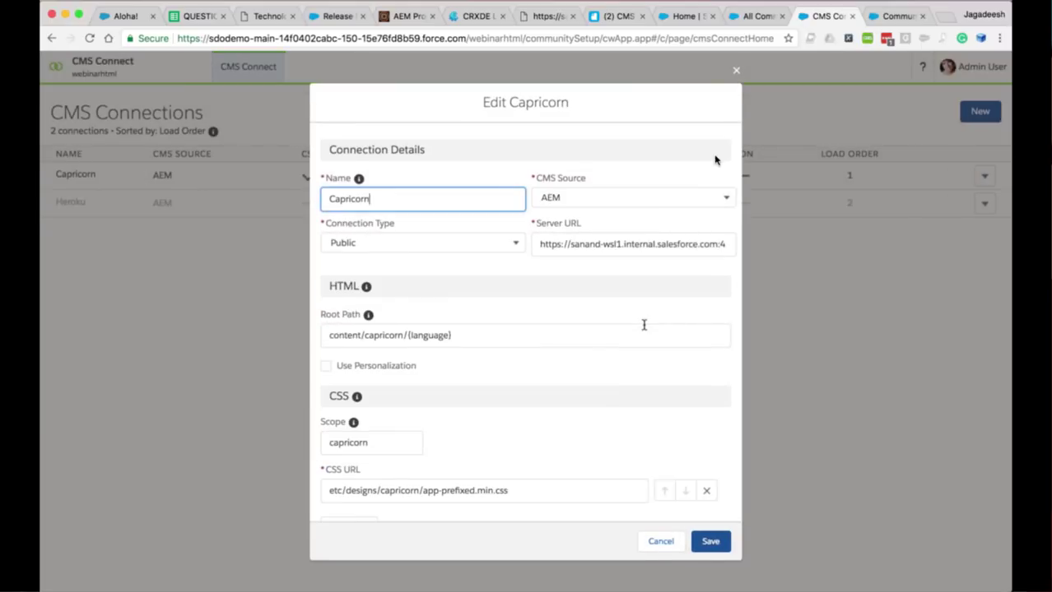
double_click(679, 259)
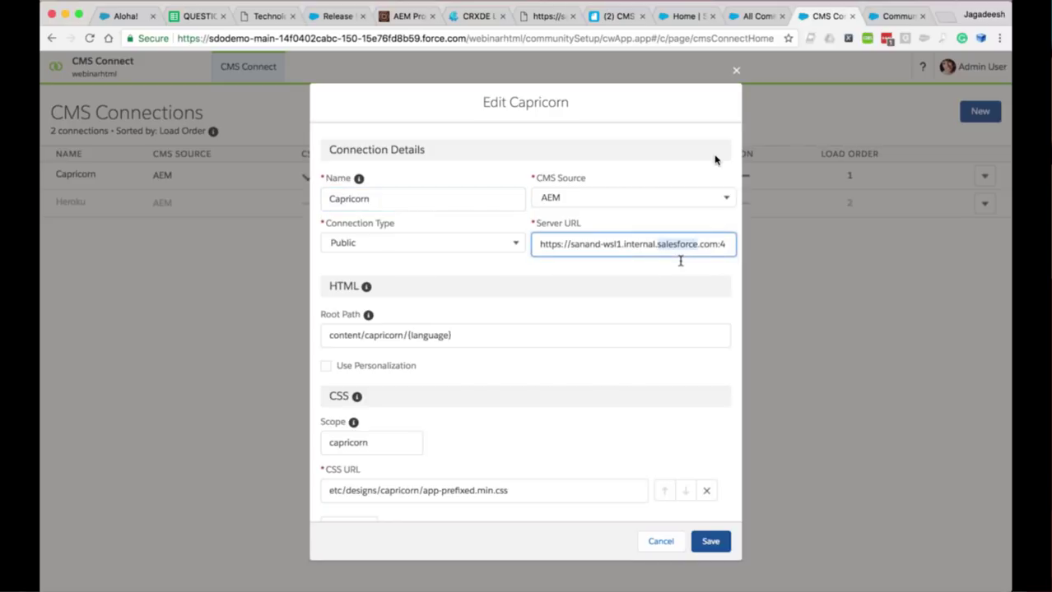
scroll(680, 261, "down", 3)
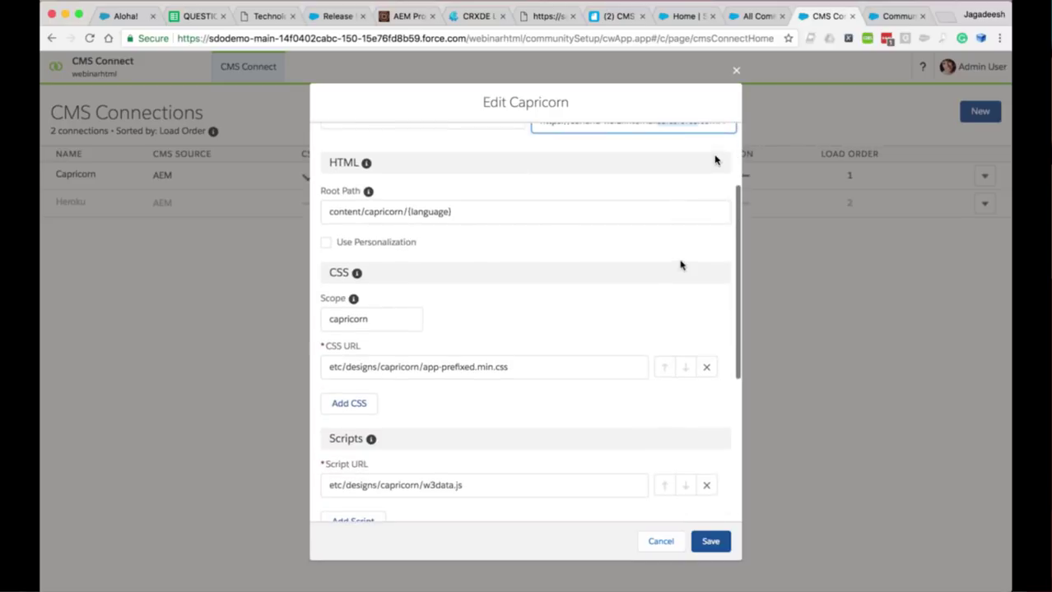
scroll(459, 233, "down", 3)
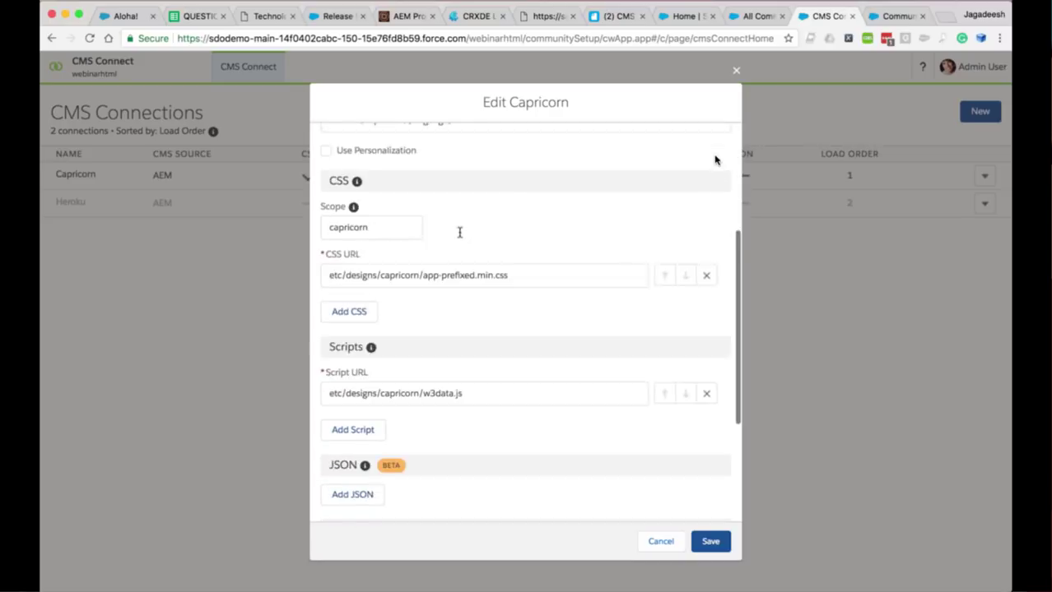
scroll(457, 264, "up", 4)
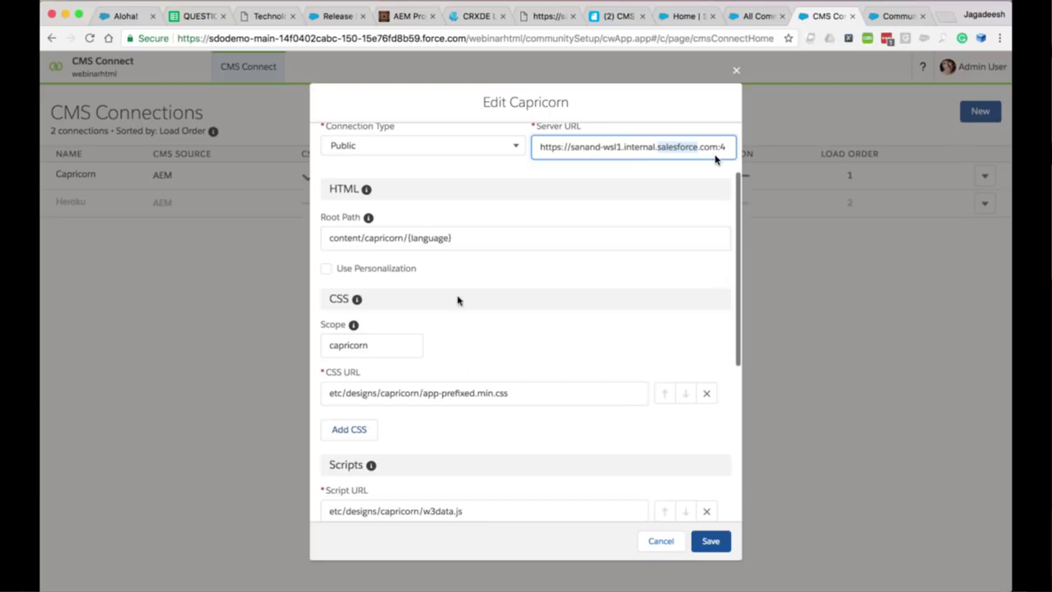
- Examine the capricorn and {language} parts of the root path and the CMS language codes mapped to English and French
double_click(386, 238)
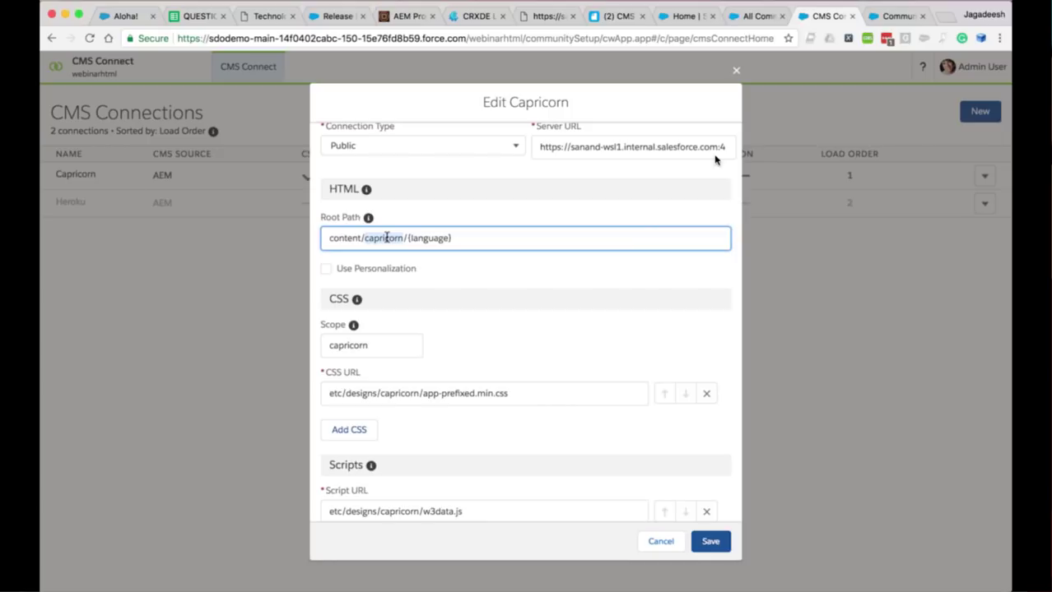
double_click(430, 238)
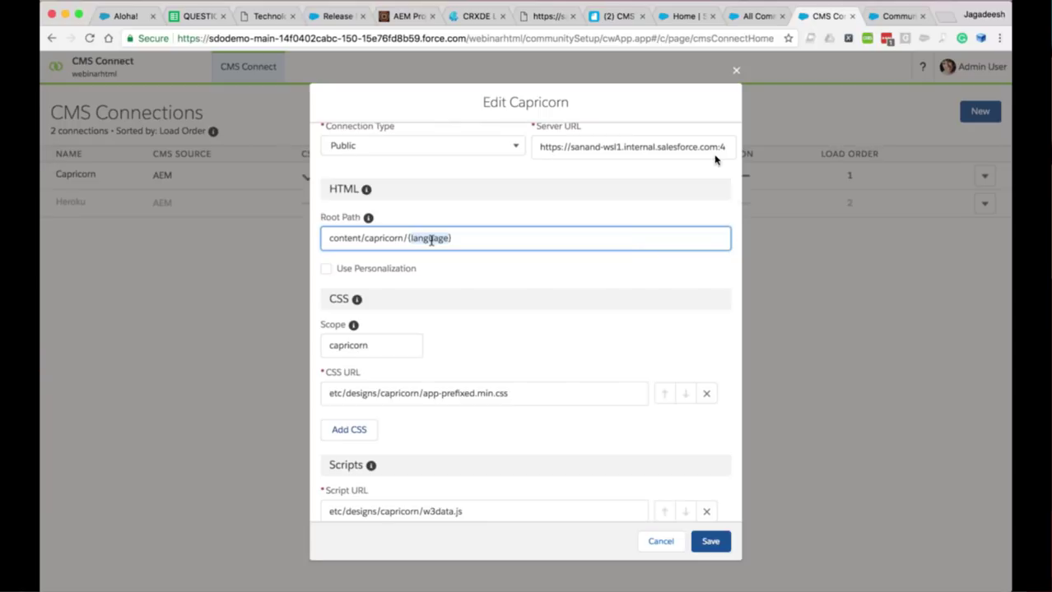
scroll(431, 239, "down", 3)
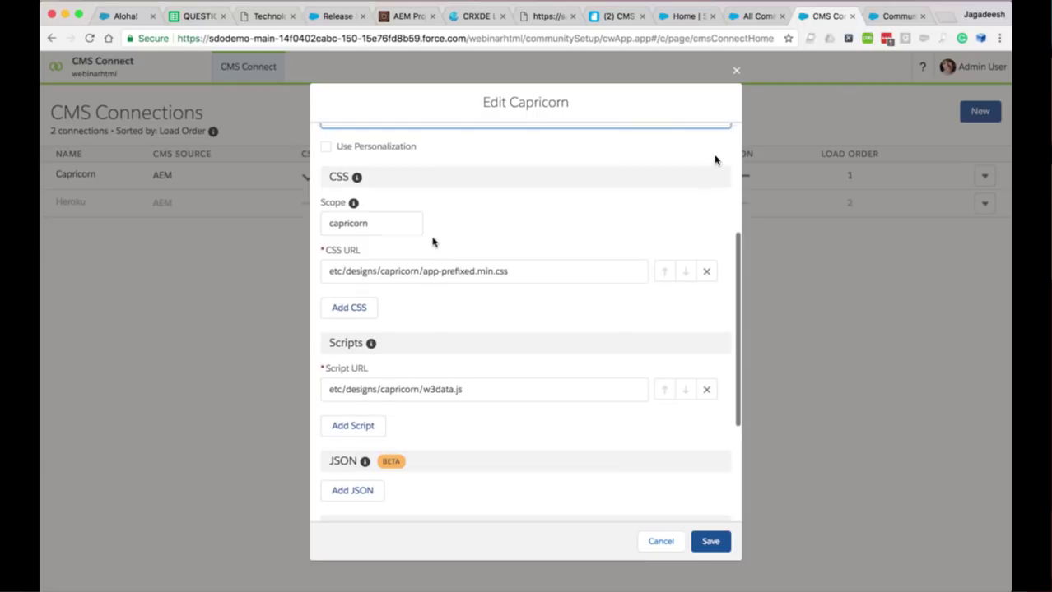
scroll(434, 242, "up", 2)
scroll(434, 242, "down", 5)
scroll(432, 239, "down", 2)
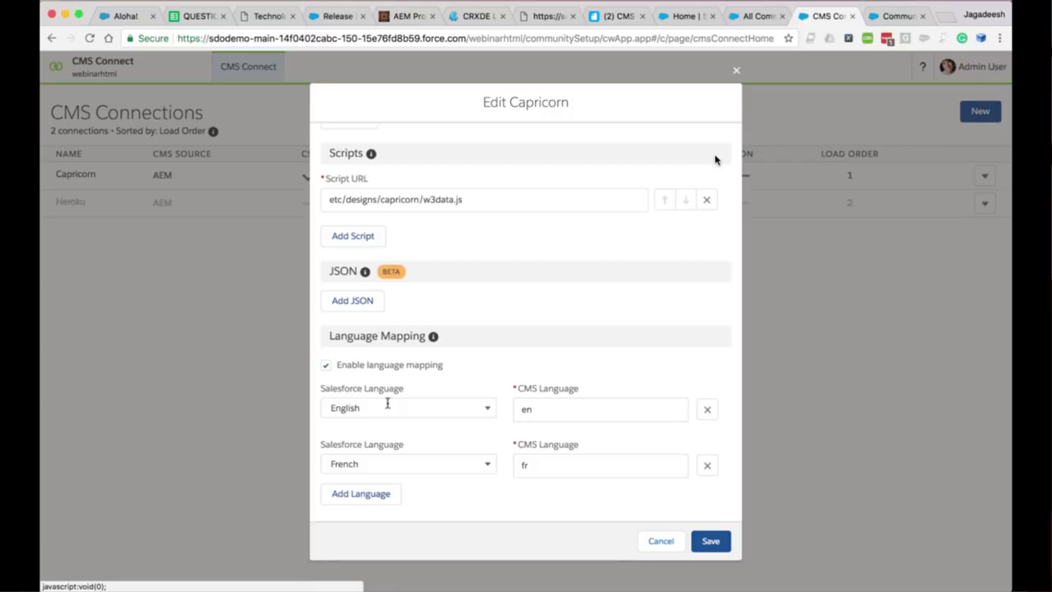
left_click(605, 405)
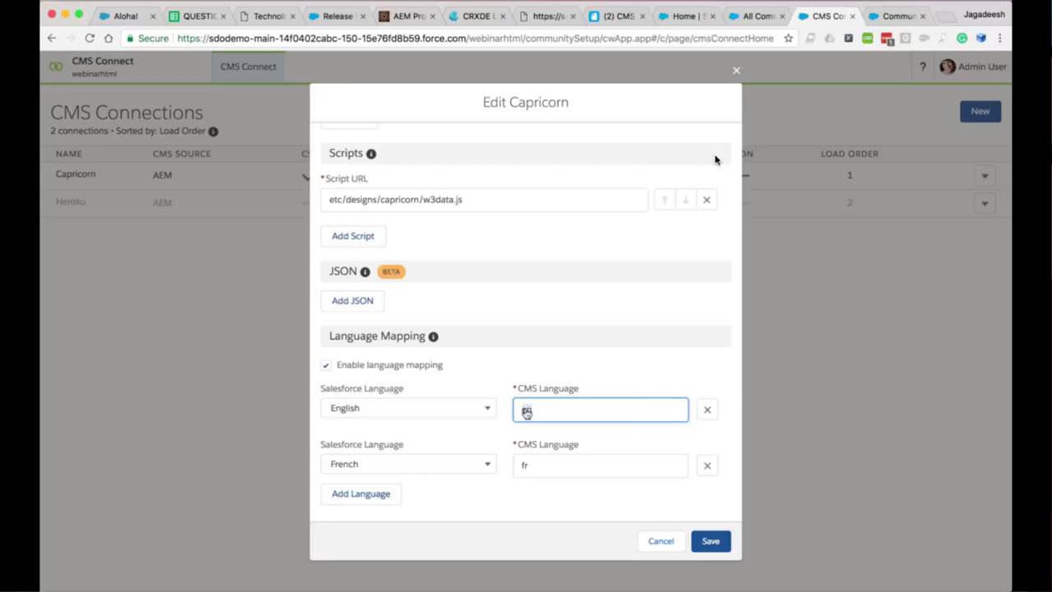
left_click(525, 466)
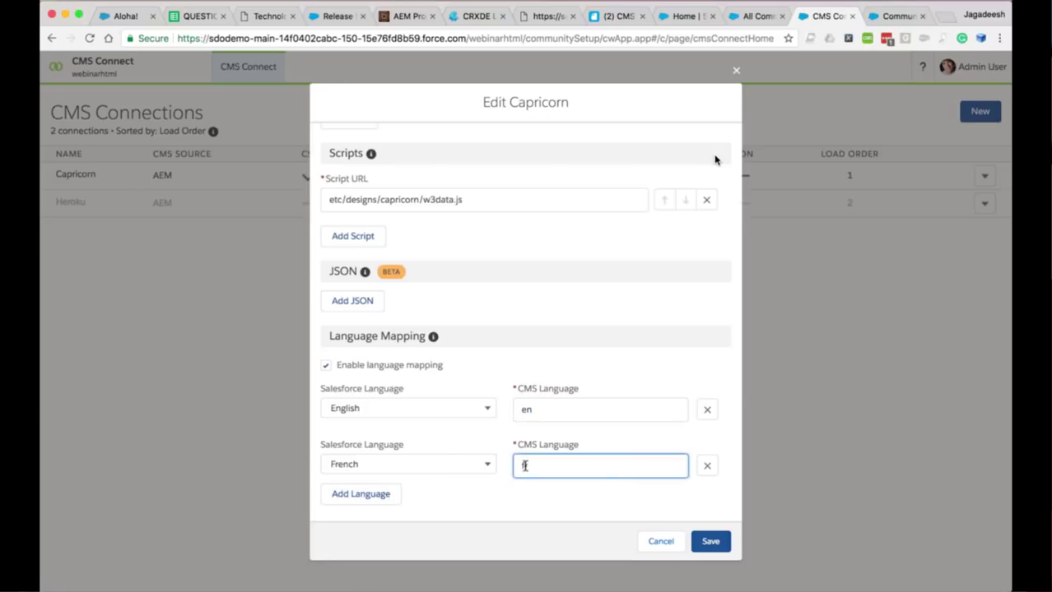
- Examine the Capricorn connection's CSS scope, CSS URL and script URL
scroll(524, 466, "up", 5)
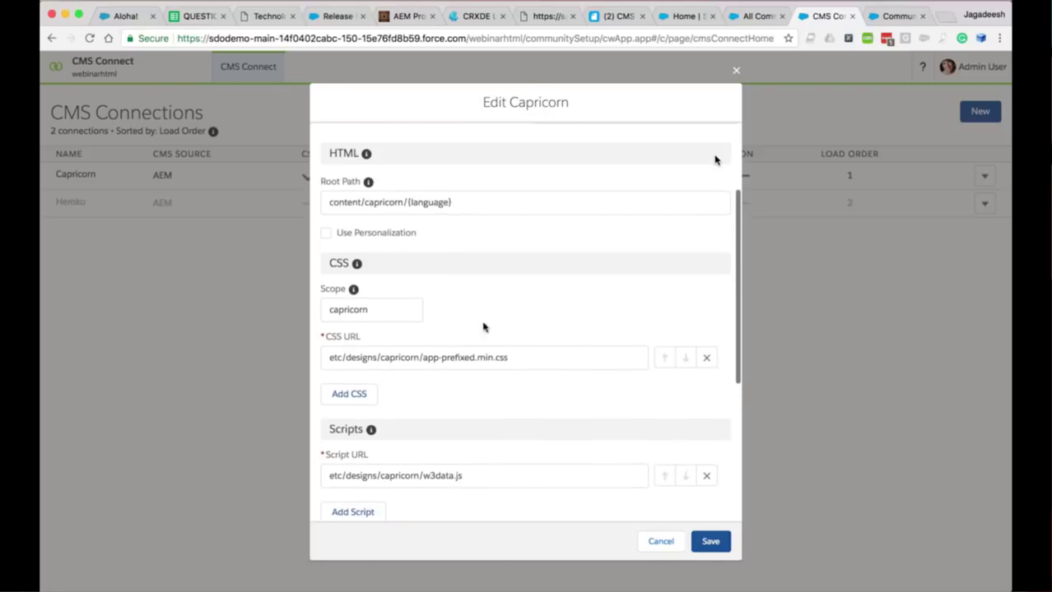
double_click(363, 310)
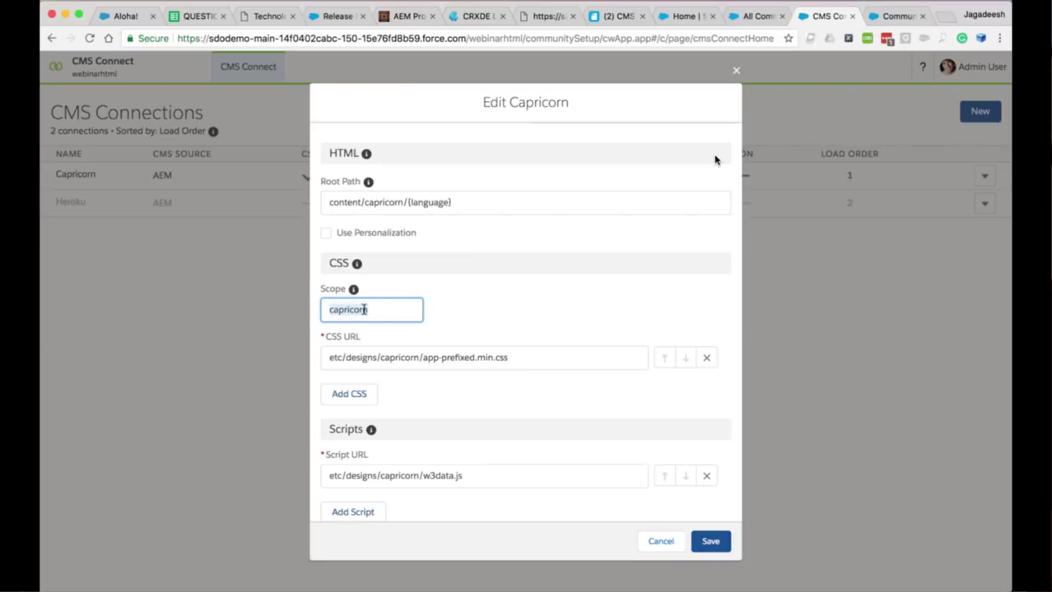
left_click(386, 307)
triple_click(467, 359)
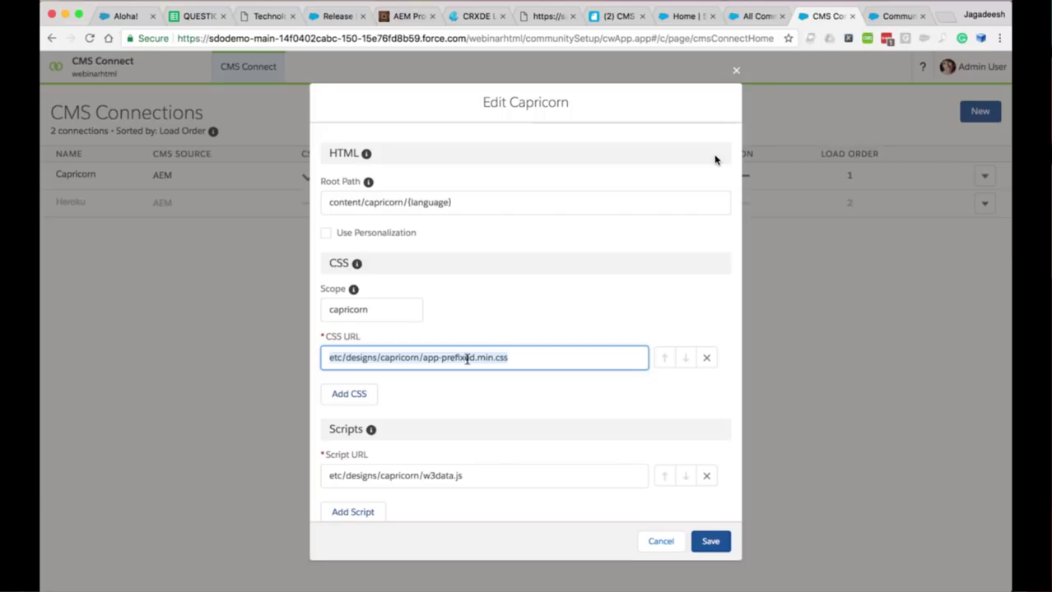
scroll(445, 381, "down", 2)
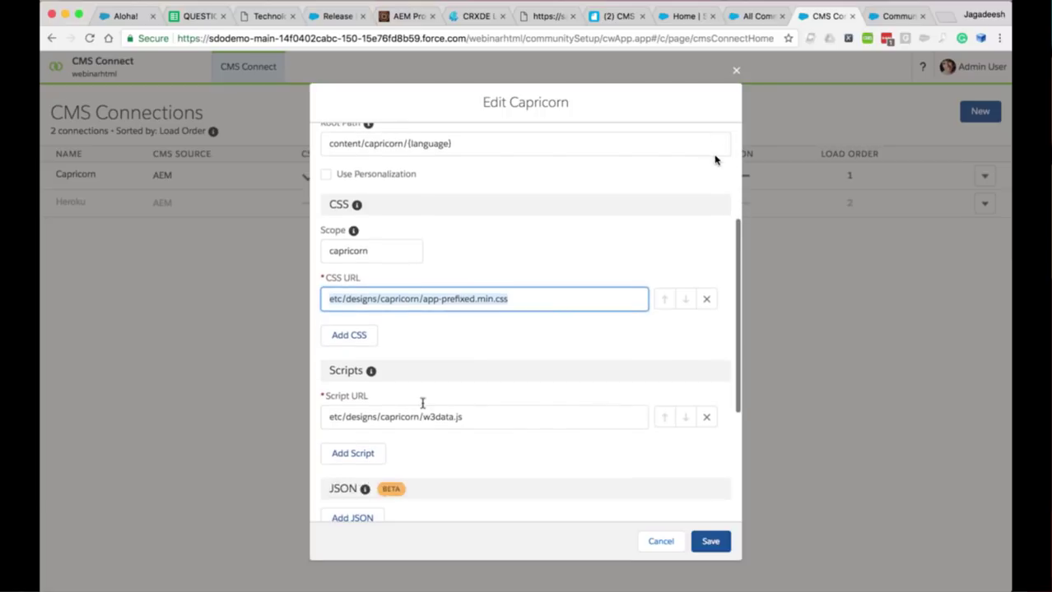
double_click(423, 404)
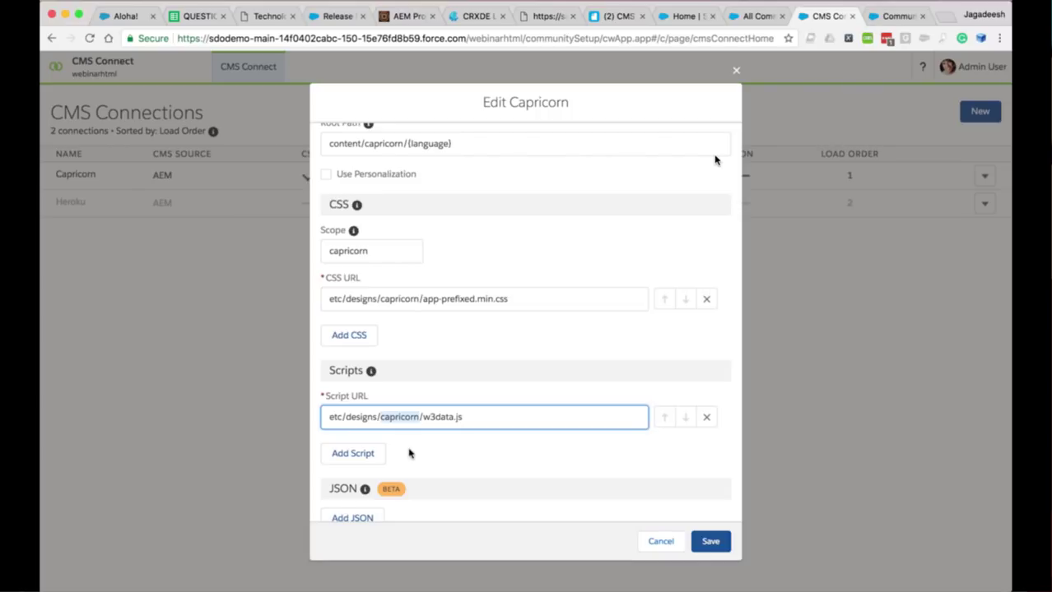
scroll(409, 453, "down", 3)
scroll(409, 451, "up", 5)
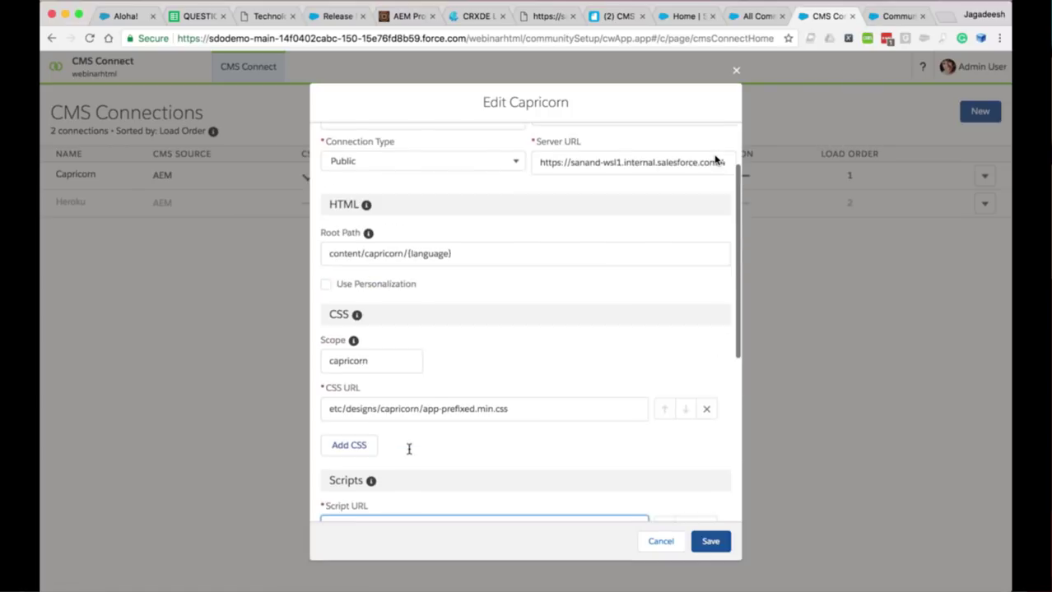
- Close the Capricorn connection without saving and switch to Community Builder's CMS Connect header and footer settings
left_click(662, 542)
left_click(896, 17)
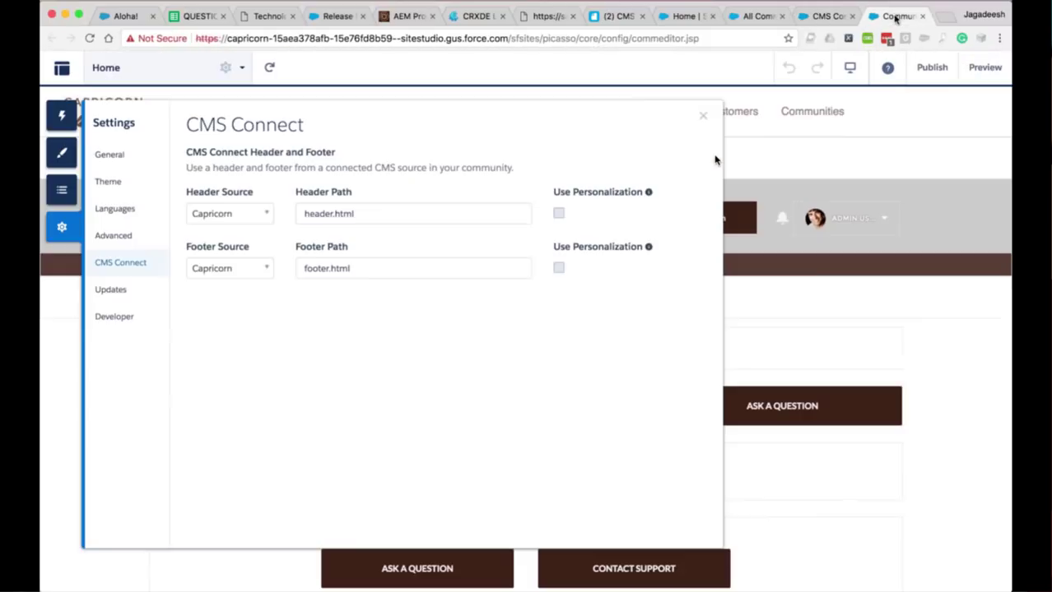
- Compare the Capricorn header on the community page with its CMS Connect header and footer settings, leaving the settings closed
left_click(703, 116)
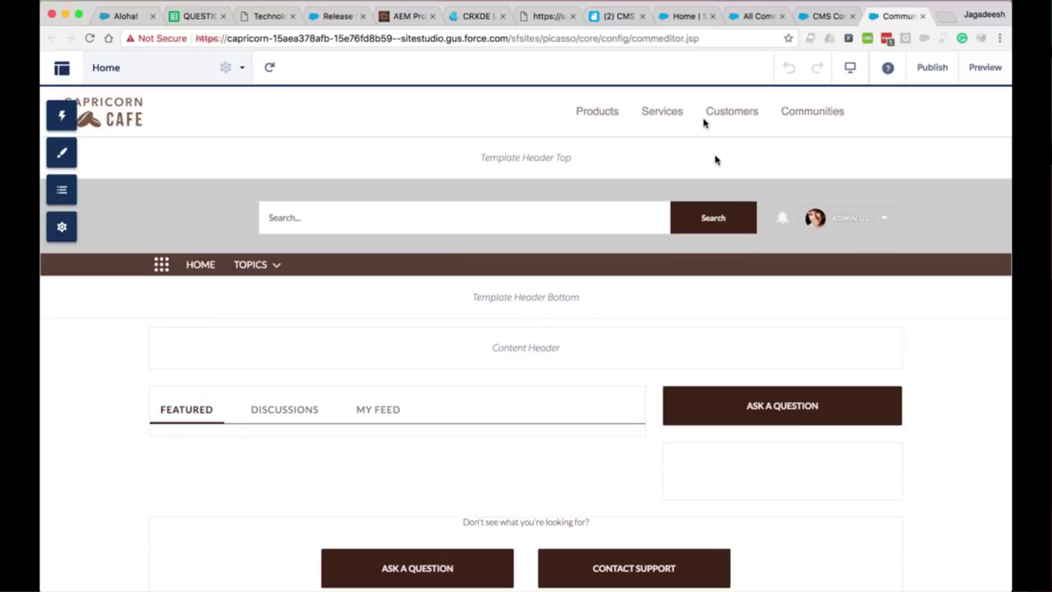
left_click(62, 220)
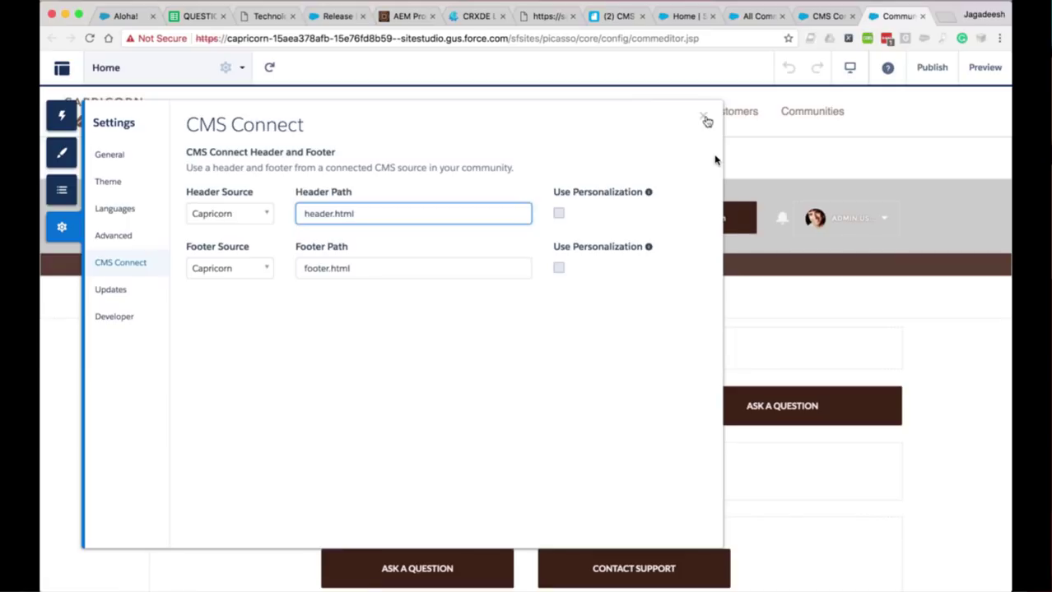
left_click(706, 121)
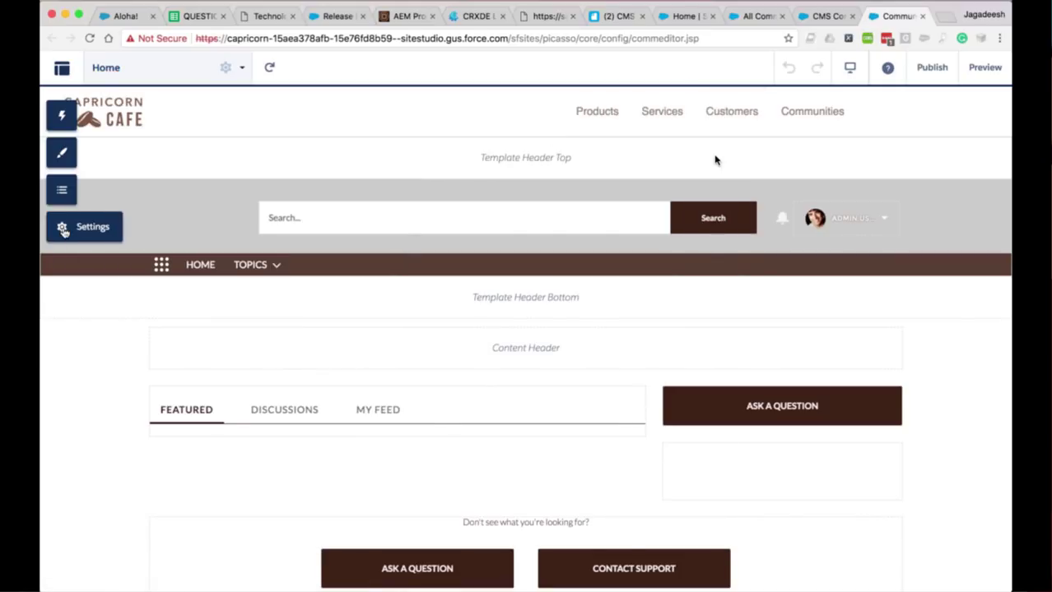
- Add a CMS Connect (HTML) component to the Home page's Content Header and set its CMS source to Capricorn
left_click(63, 117)
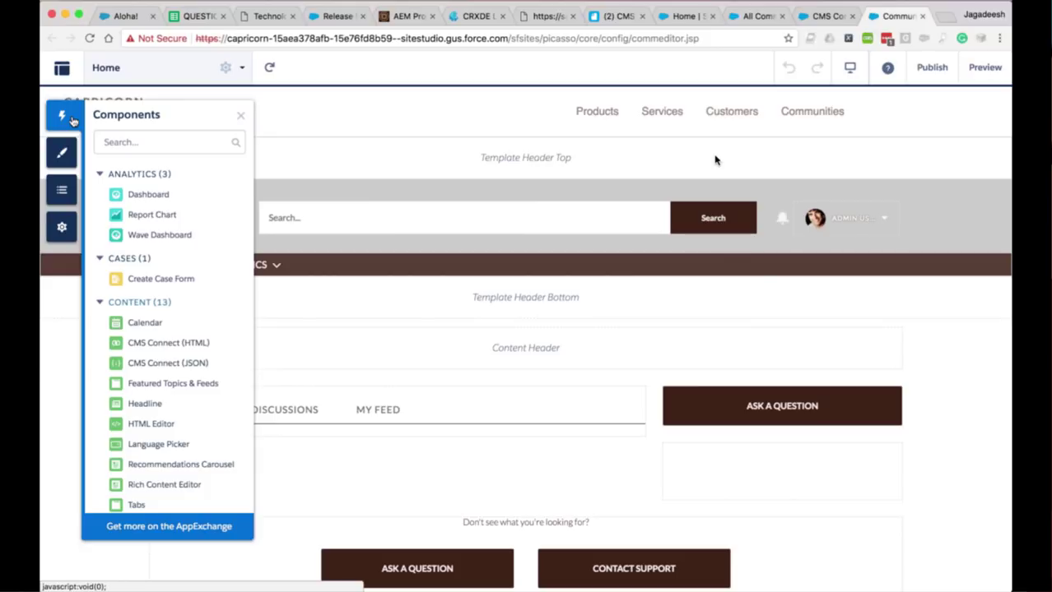
left_click_drag(195, 344, 430, 357)
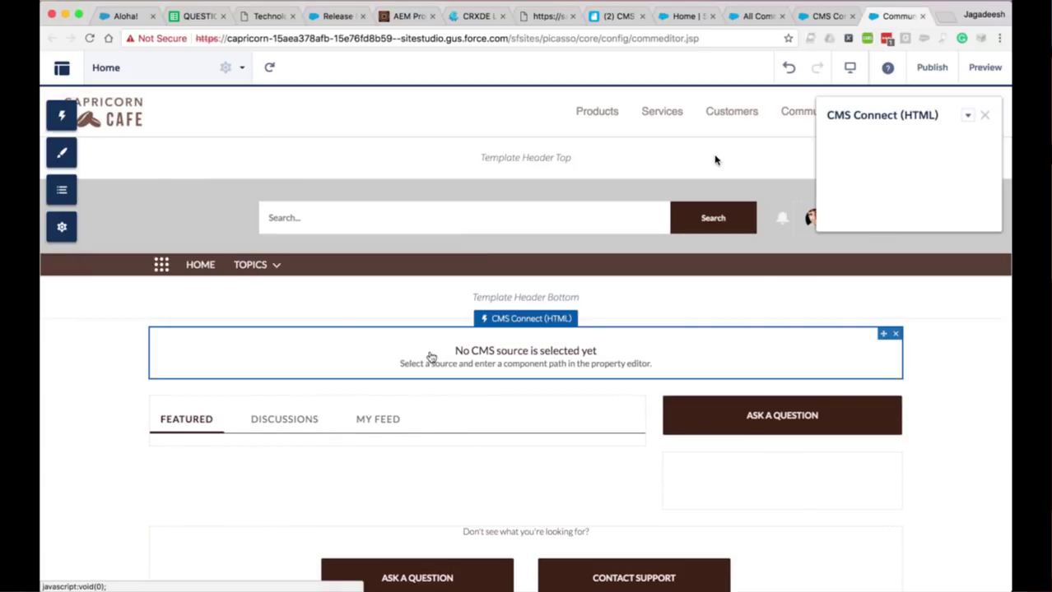
left_click(862, 201)
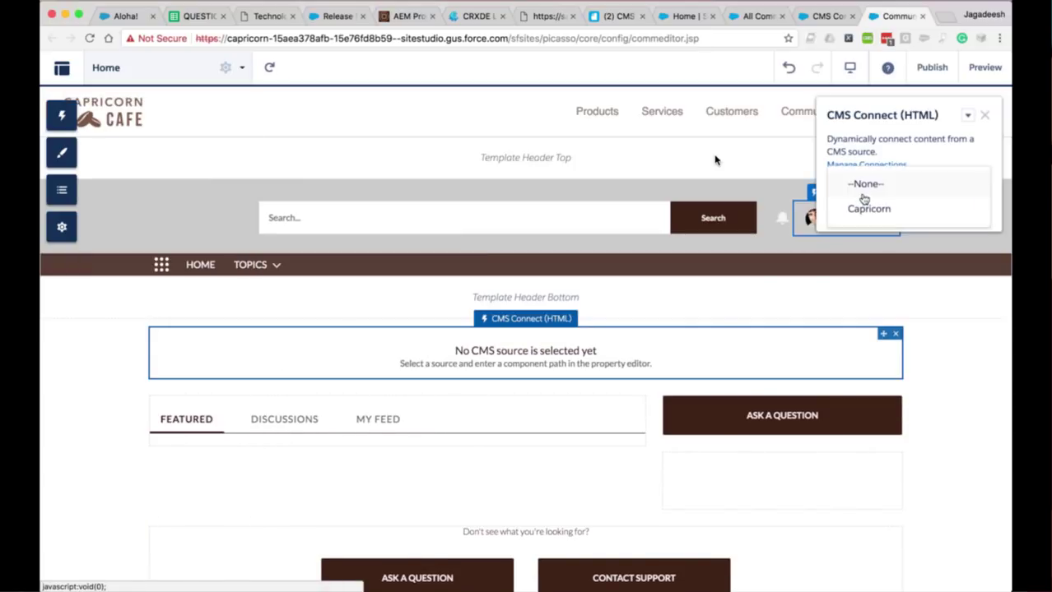
left_click(869, 211)
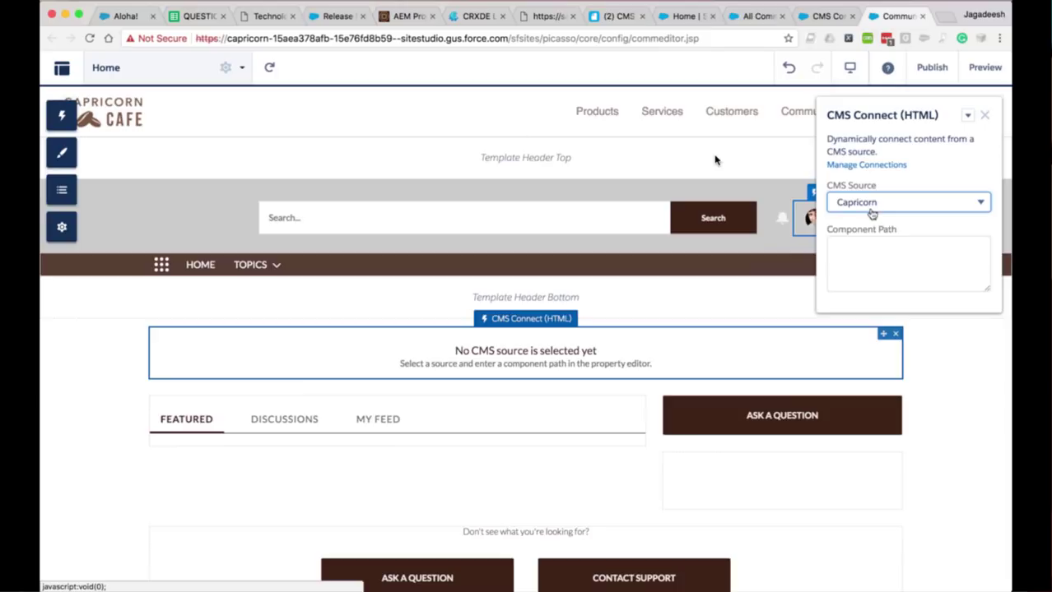
- Check the main.html include in CRXDE Lite's index.html and set the CMS Connect component's path to main.html
left_click(863, 264)
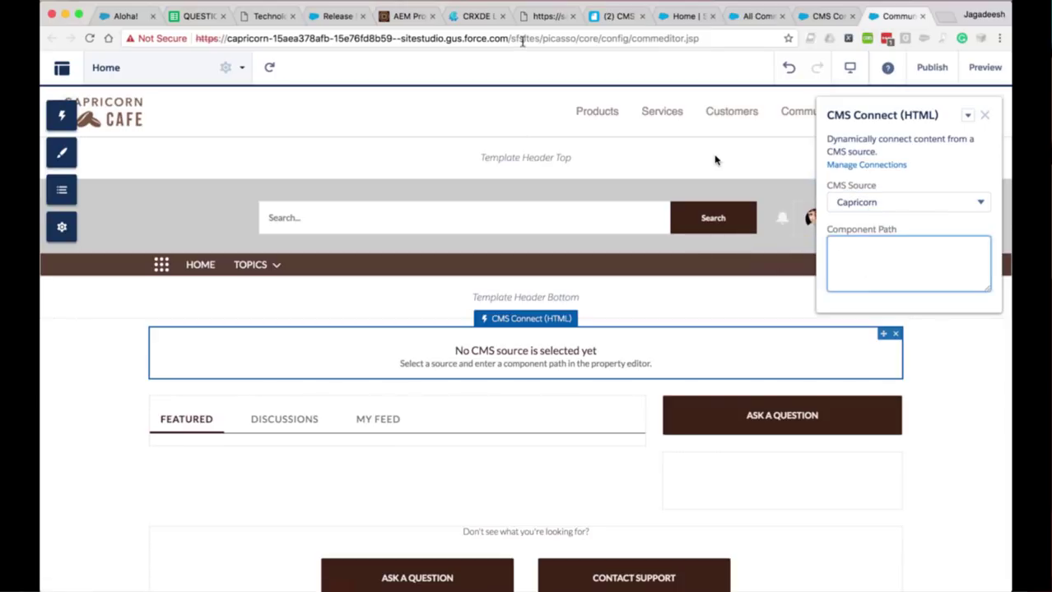
left_click(485, 22)
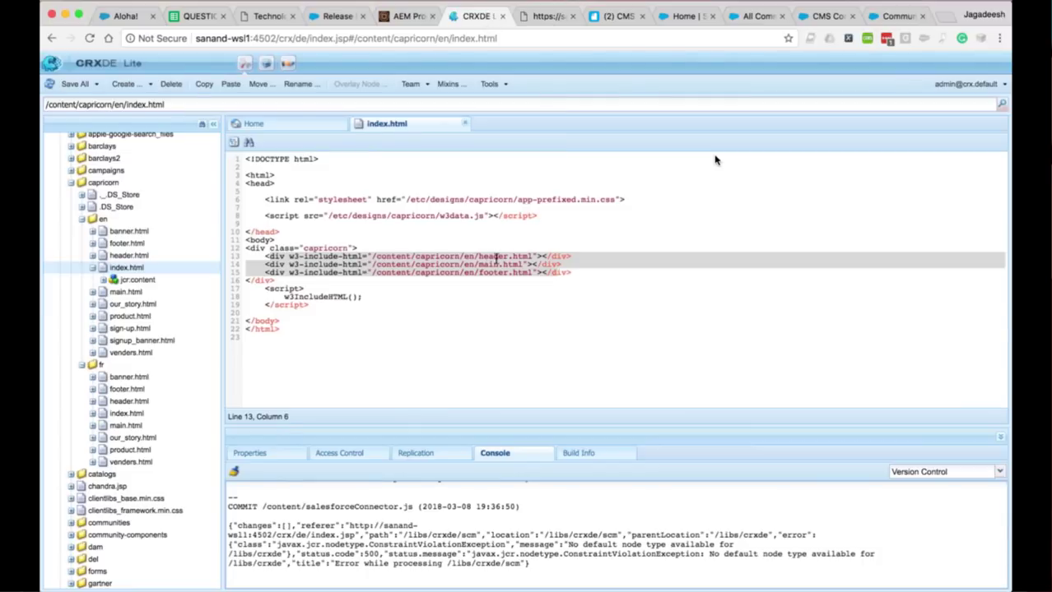
key("Down")
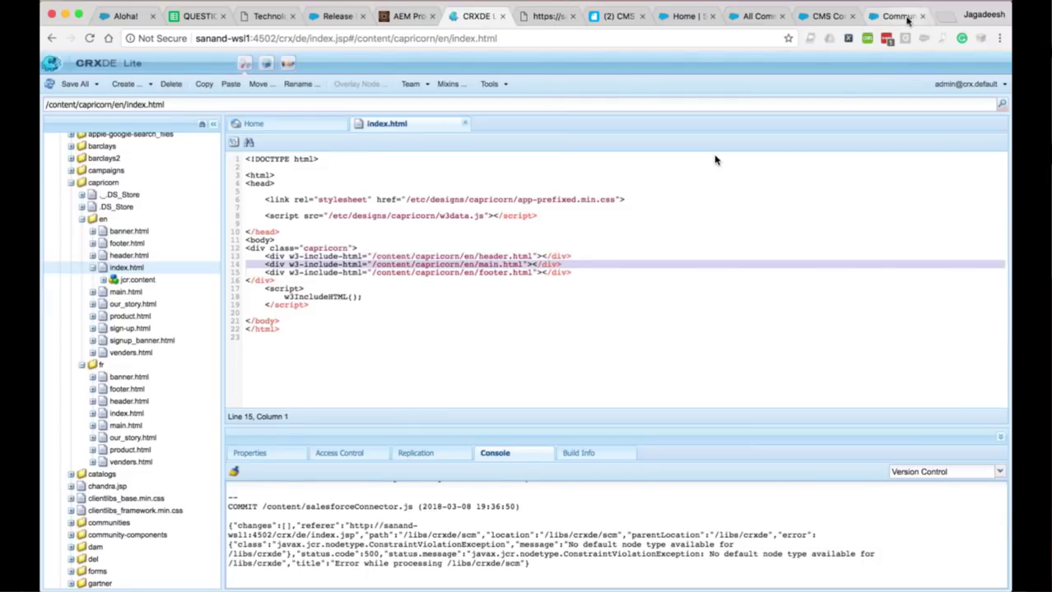
key("super+9")
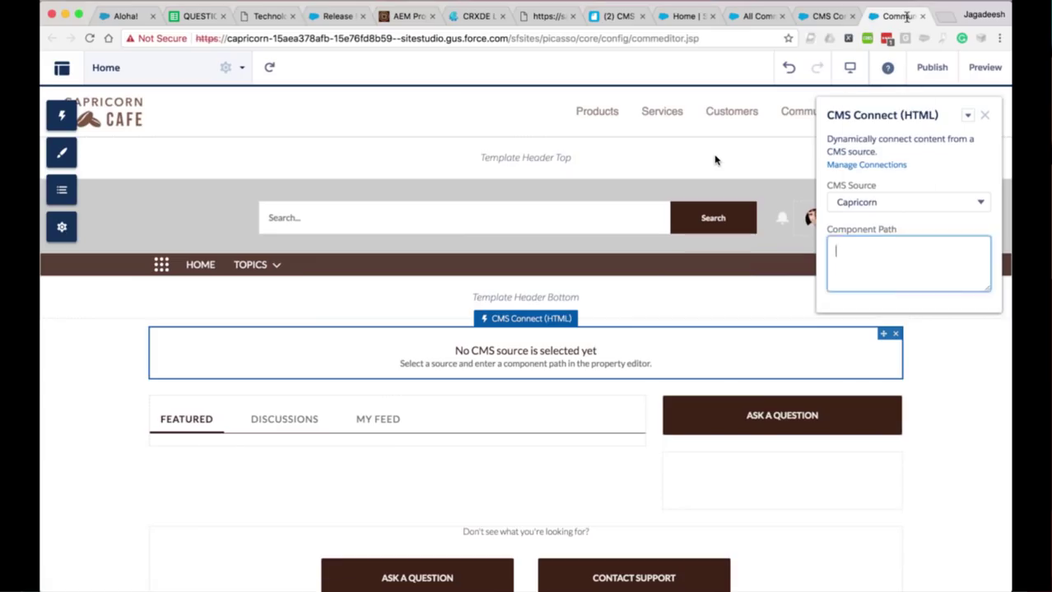
type("main.html")
left_click(914, 300)
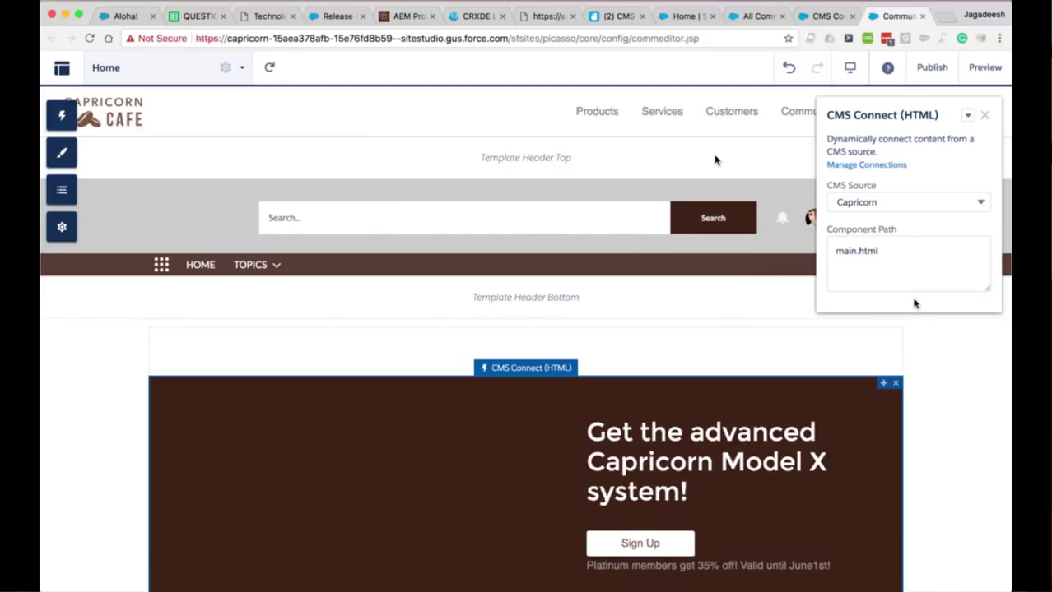
- Close the component's properties, publish the community's changes and open the live community site
scroll(716, 342, "down", 3)
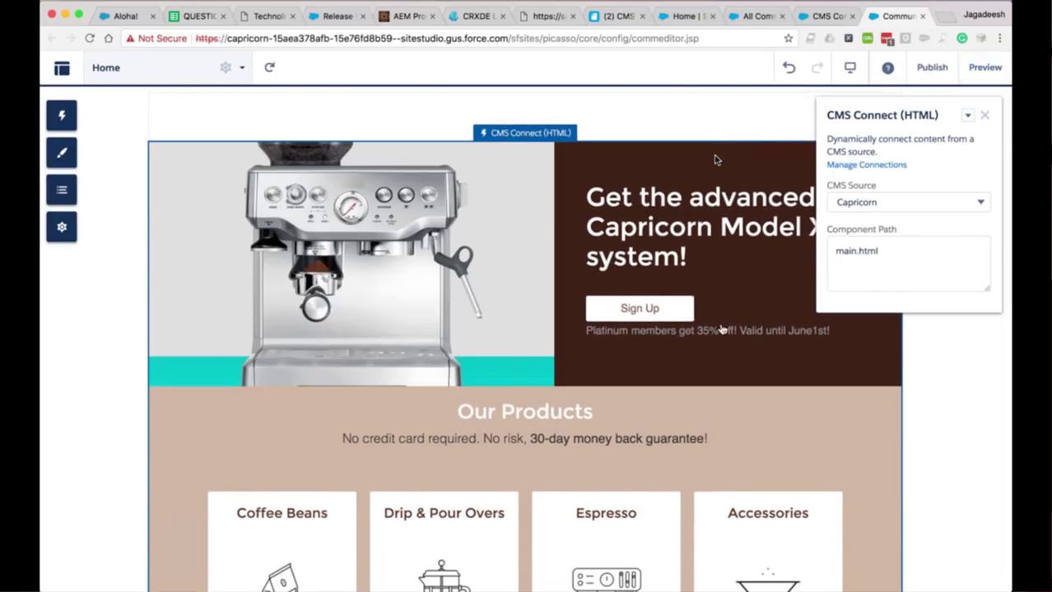
left_click(984, 118)
left_click(929, 69)
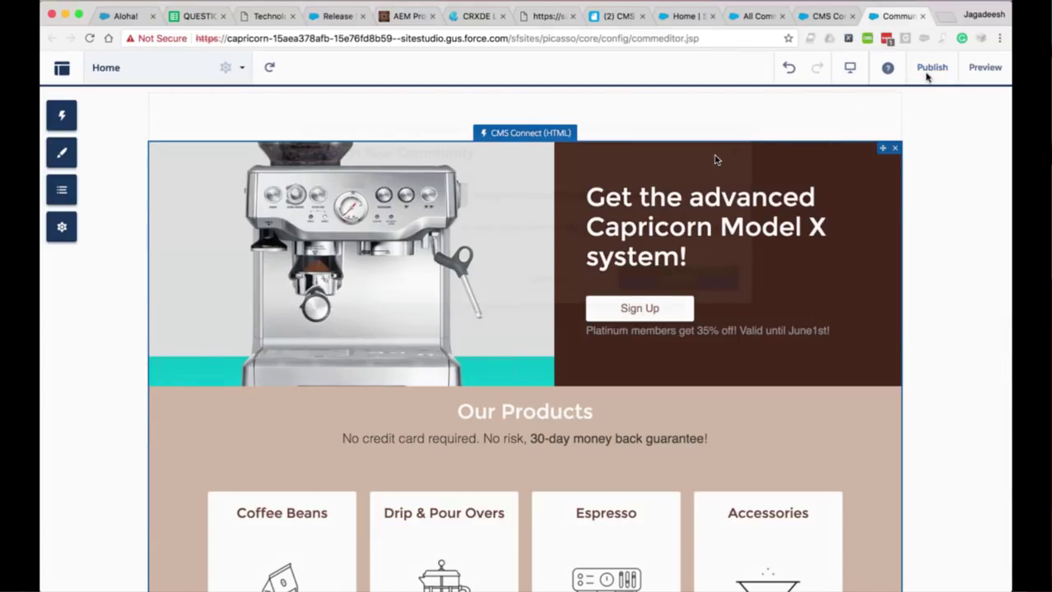
left_click(680, 304)
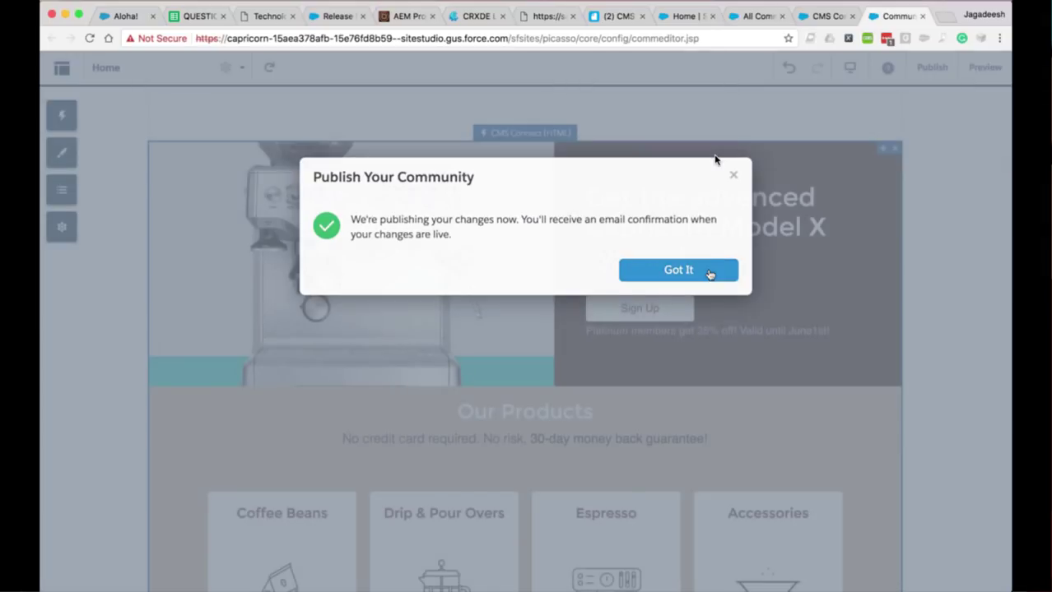
left_click(678, 271)
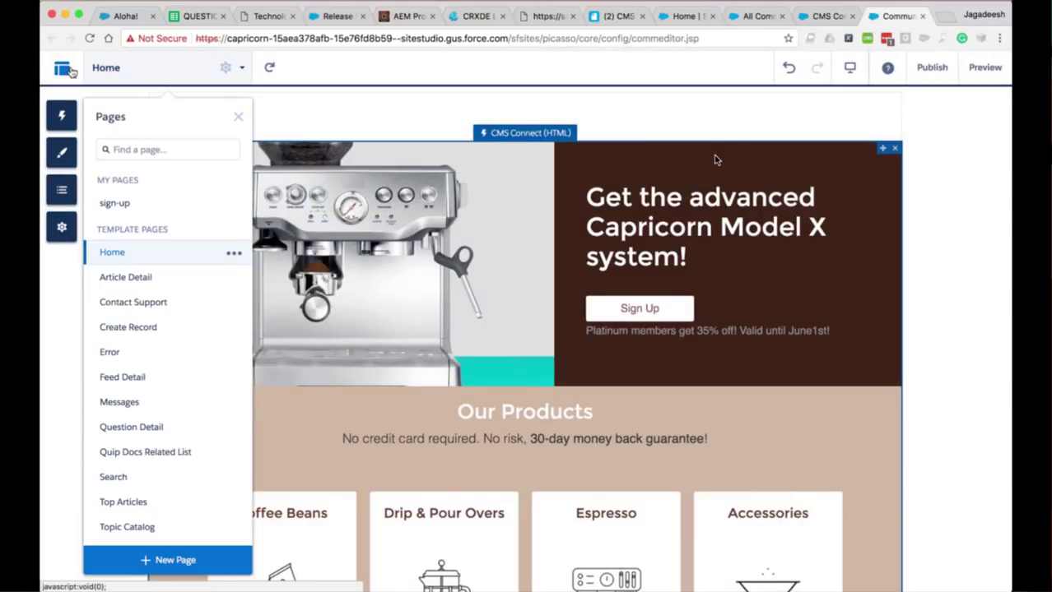
left_click(63, 69)
left_click(83, 115)
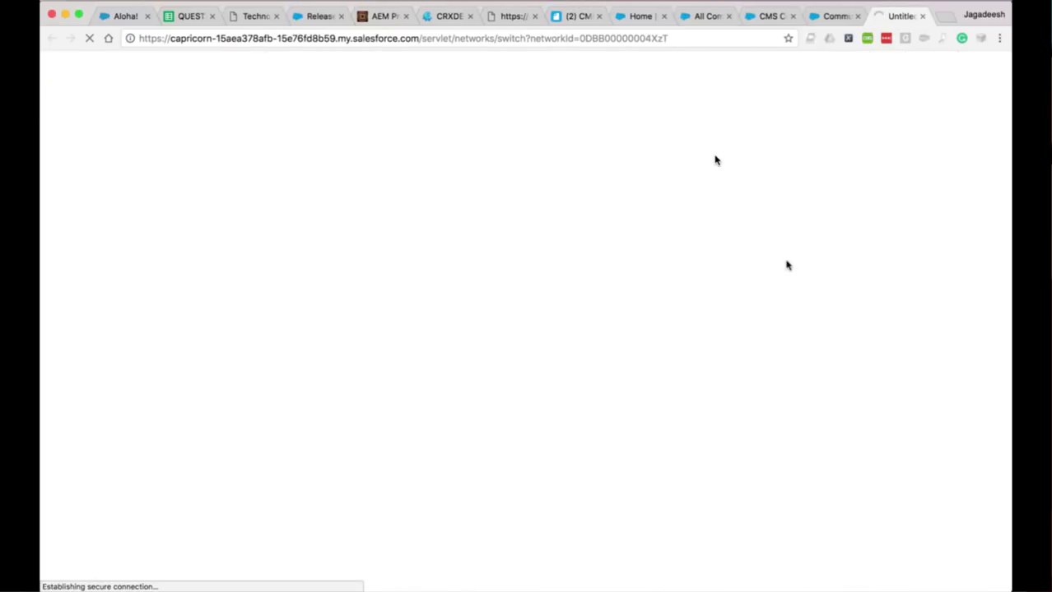
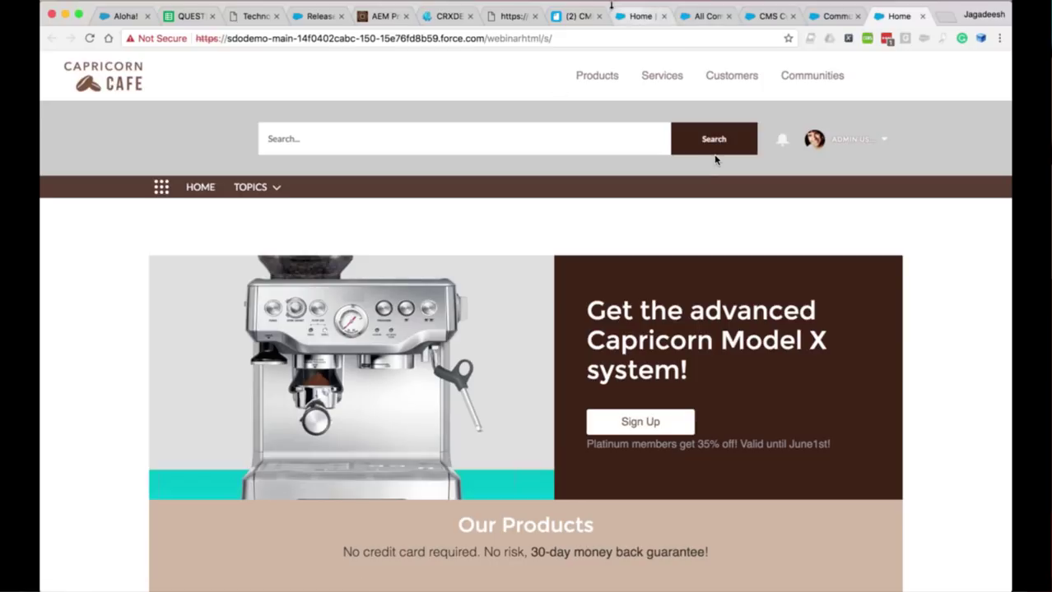
- Switch to the AEM-hosted Capricorn index page, follow its Sign Up link and examine the sign-up page's heading and URL
left_click(520, 16)
scroll(520, 284, "up", 3)
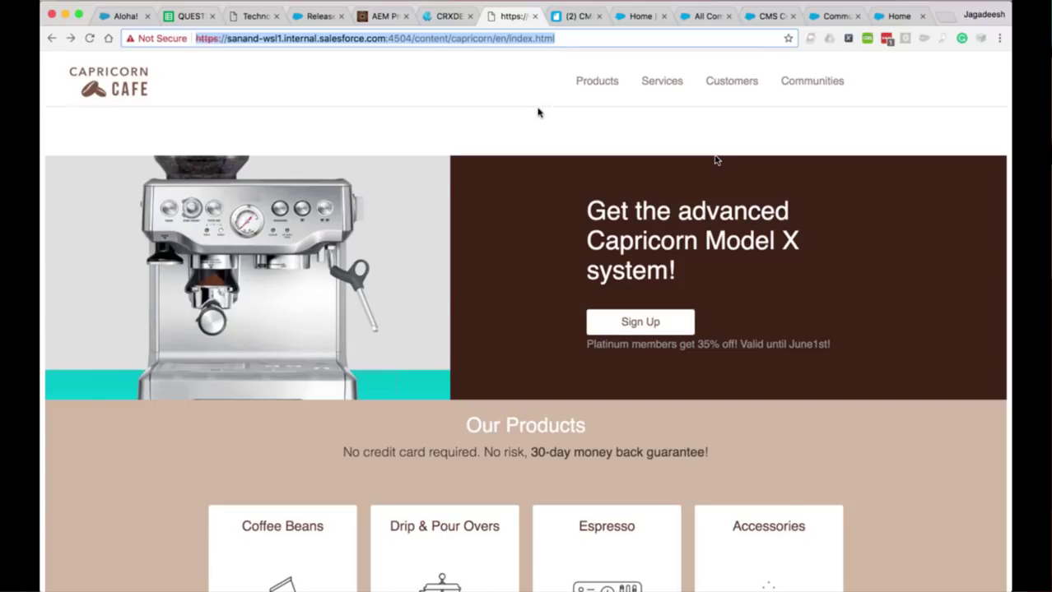
left_click(550, 132)
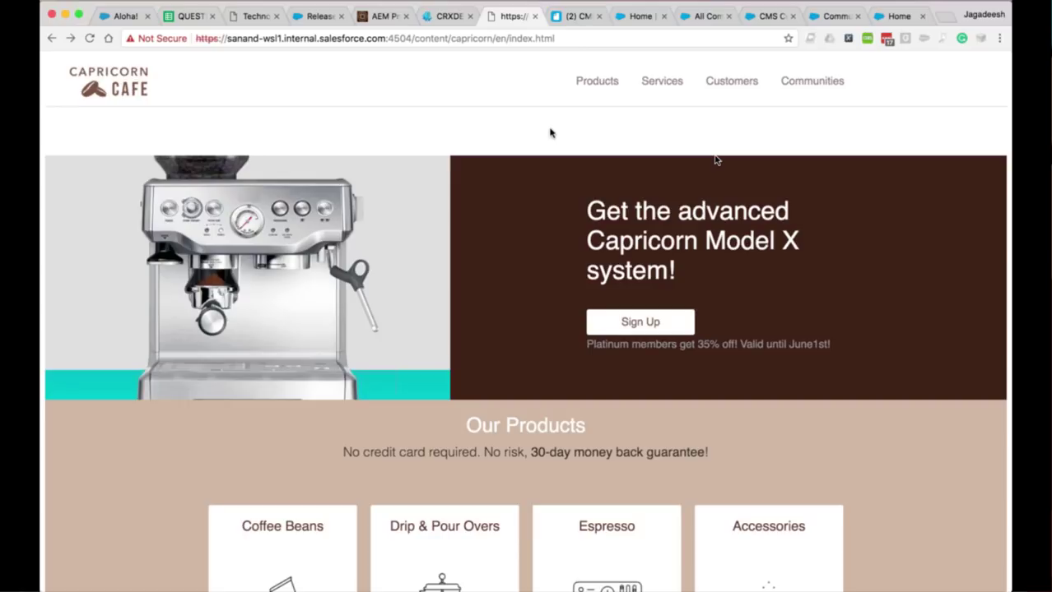
left_click(641, 323)
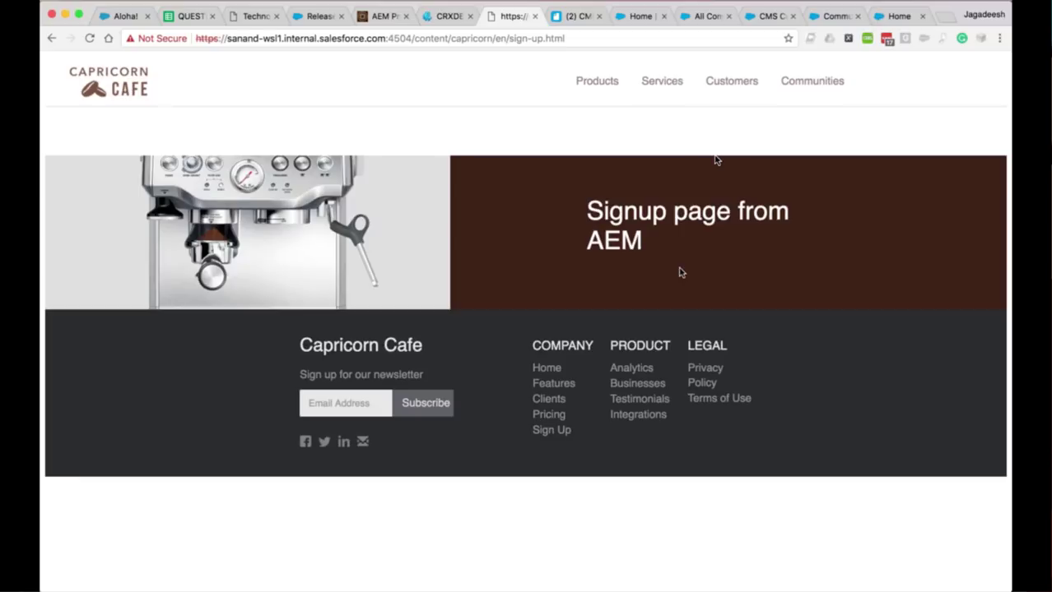
double_click(627, 237)
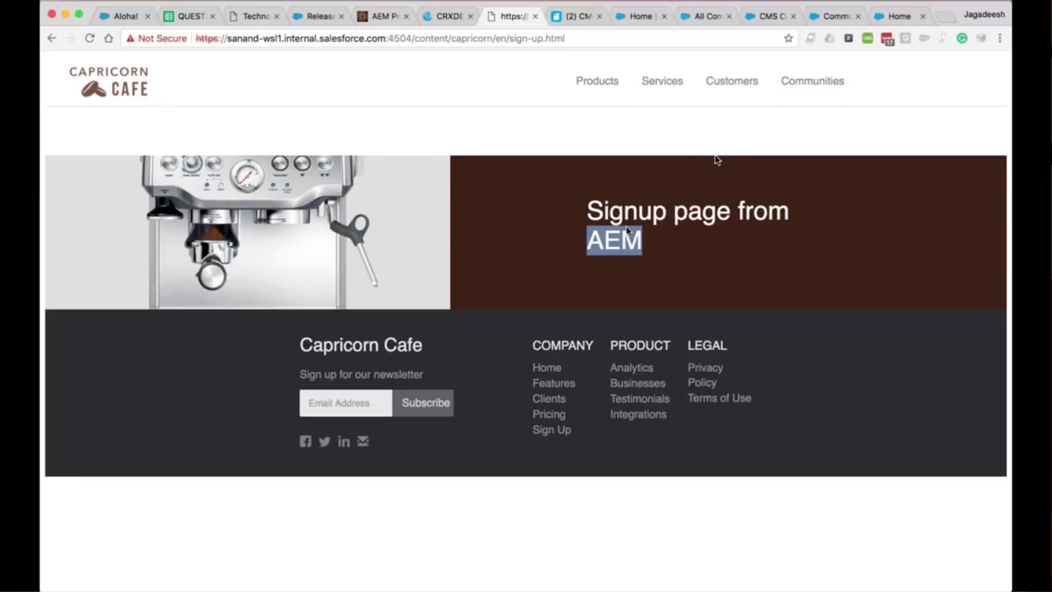
left_click(560, 41)
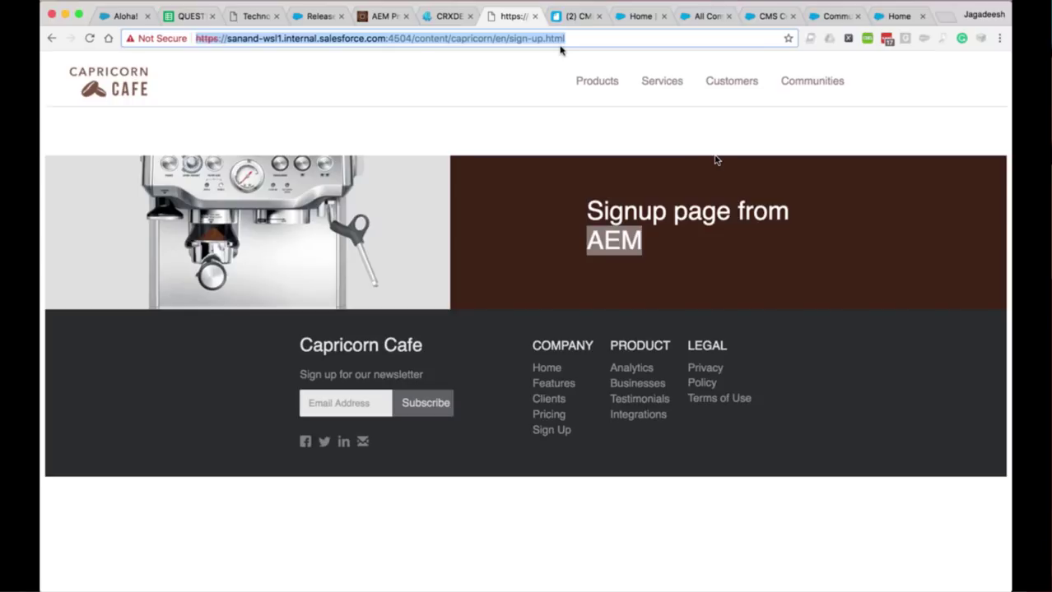
- Return to the live community's home page and follow the Sign Up link in the Capricorn Model X banner
left_click(898, 16)
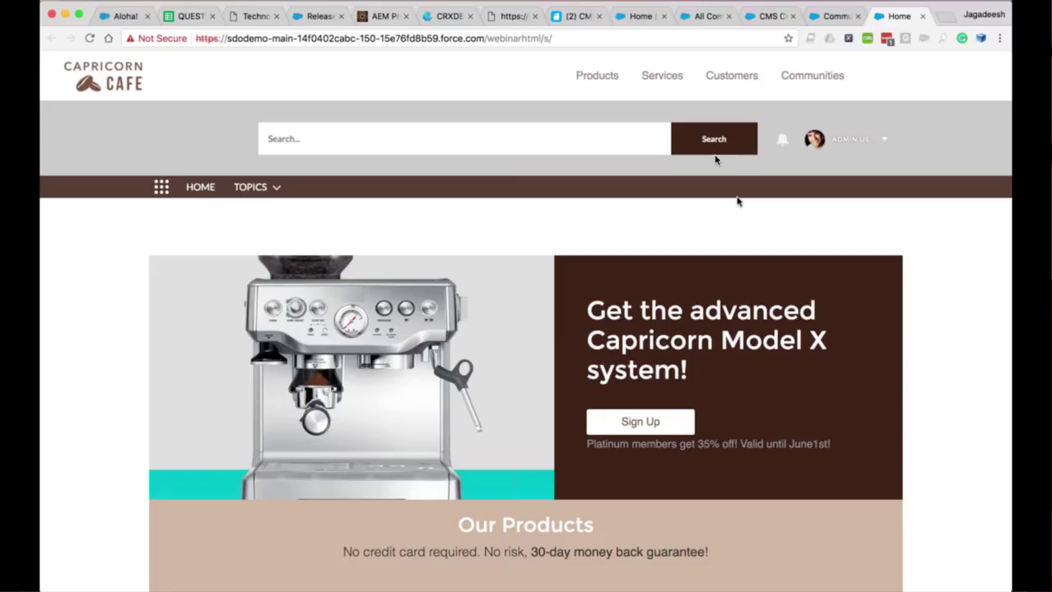
scroll(737, 201, "down", 2)
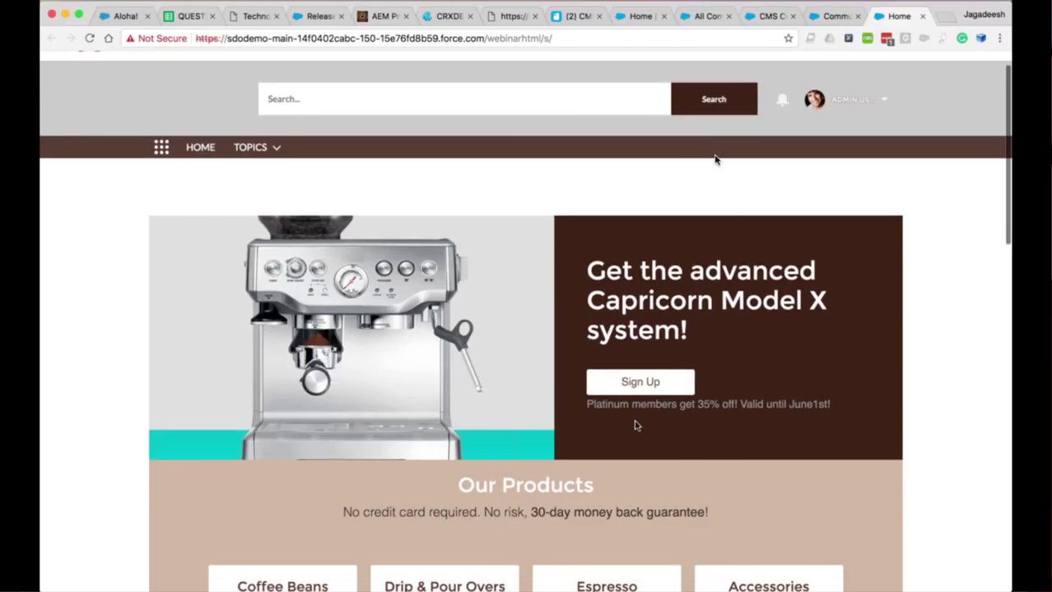
left_click(659, 384)
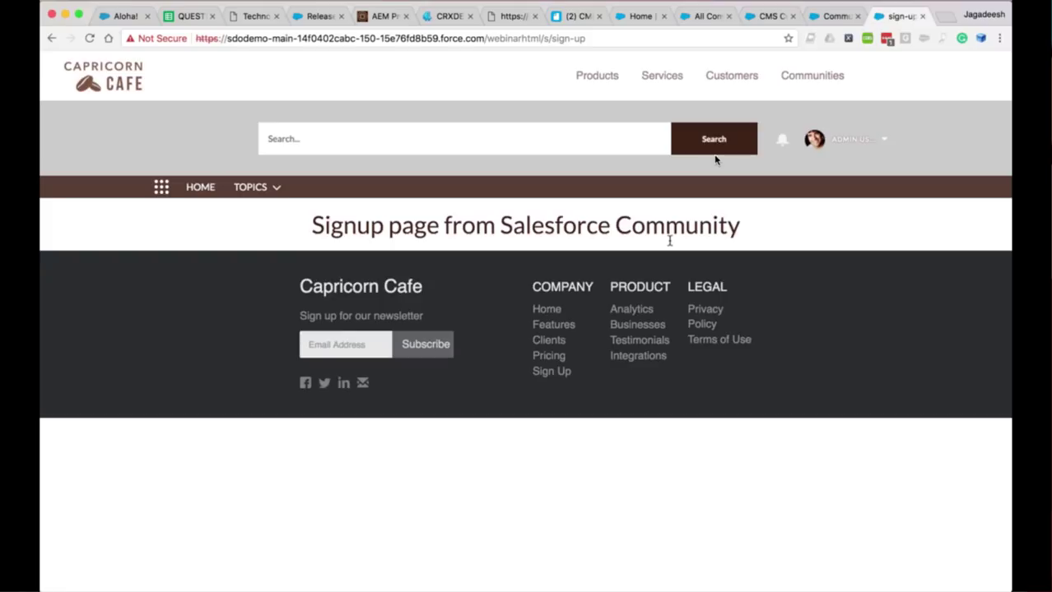
- Examine the sign-up page in Community Builder and return to the CMS Connect - Lightning Interactions architecture diagram
left_click(581, 18)
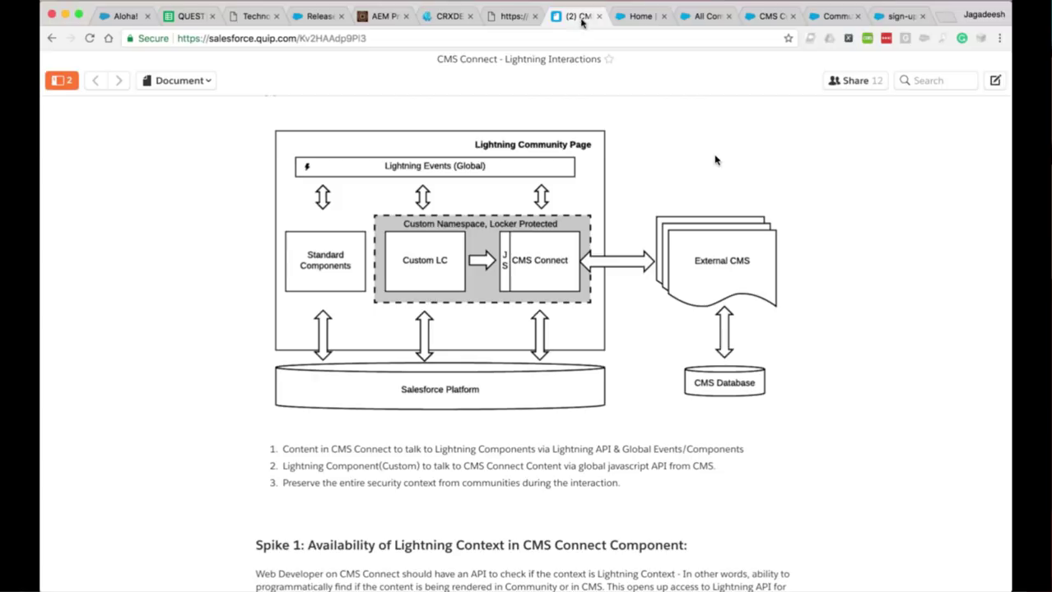
left_click(773, 16)
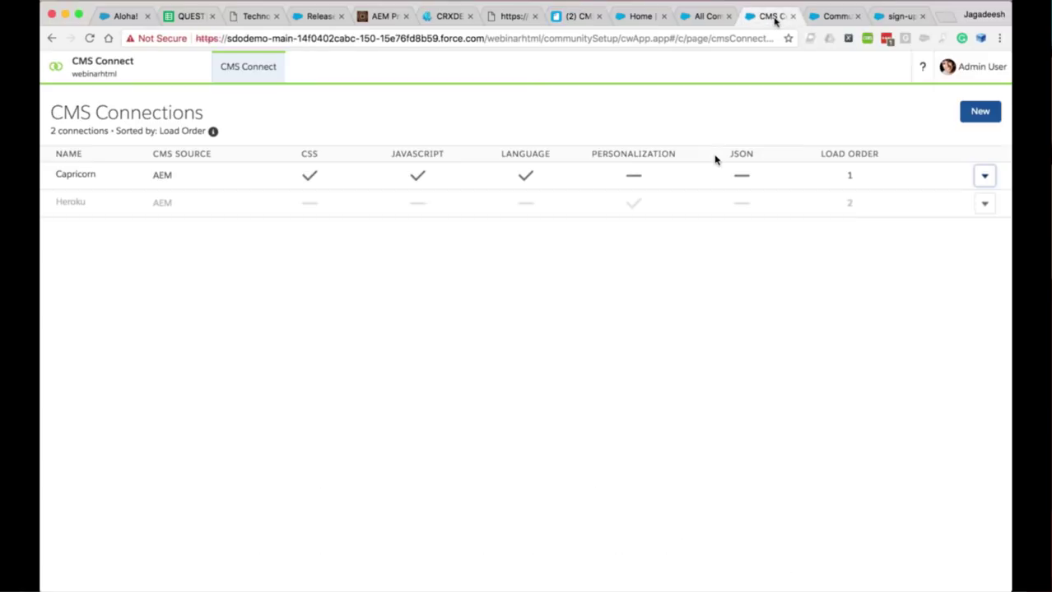
left_click(830, 16)
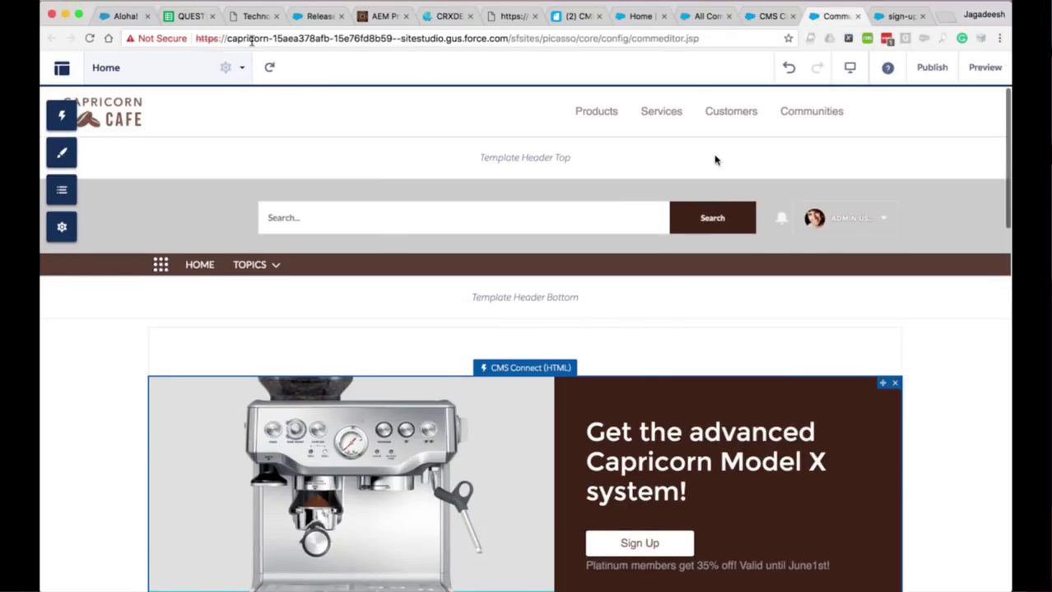
left_click(242, 68)
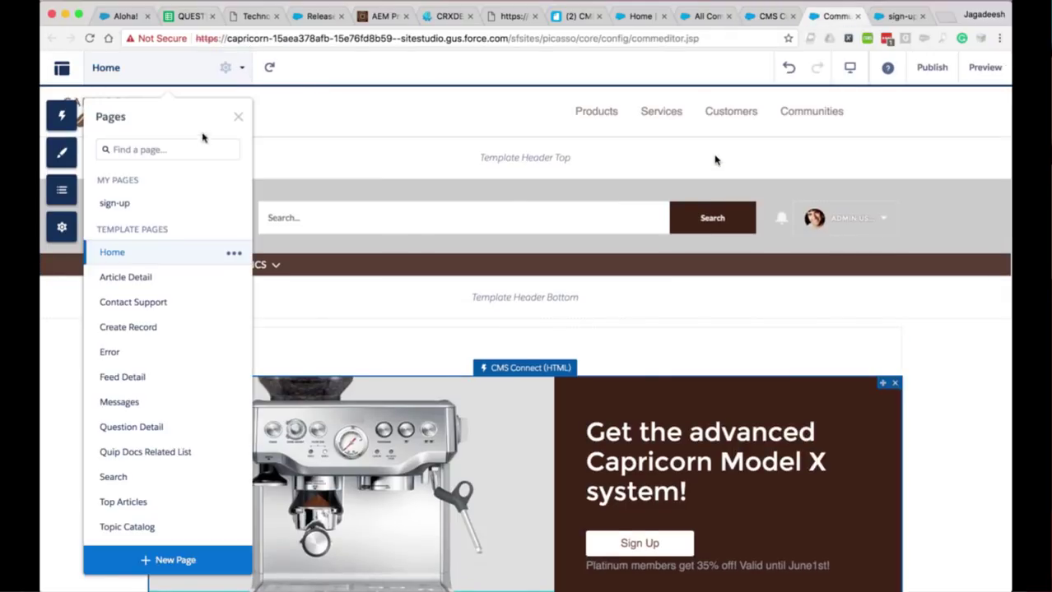
left_click(128, 214)
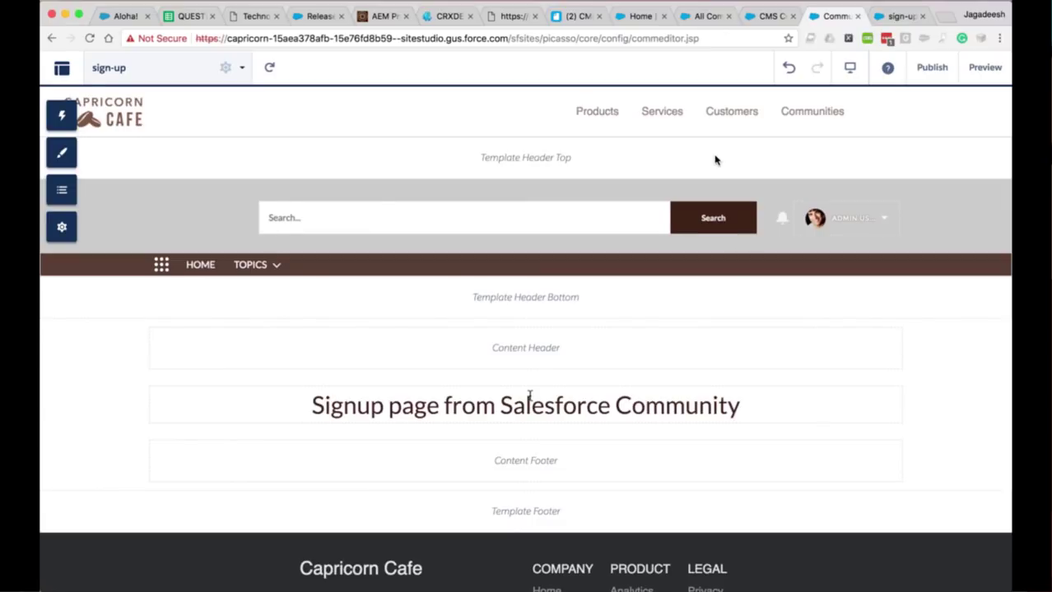
scroll(530, 398, "down", 2)
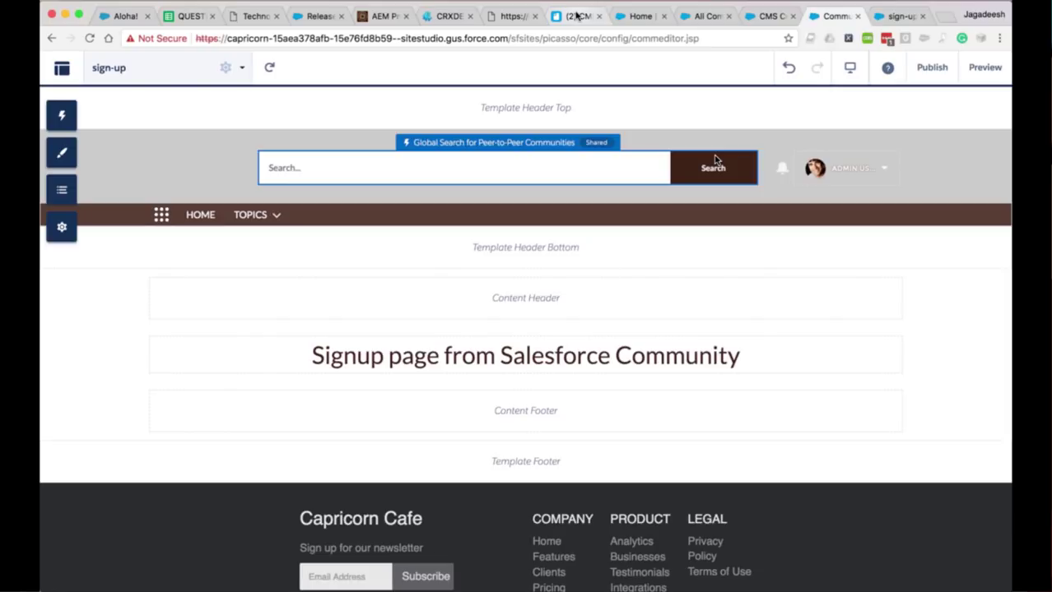
left_click(576, 15)
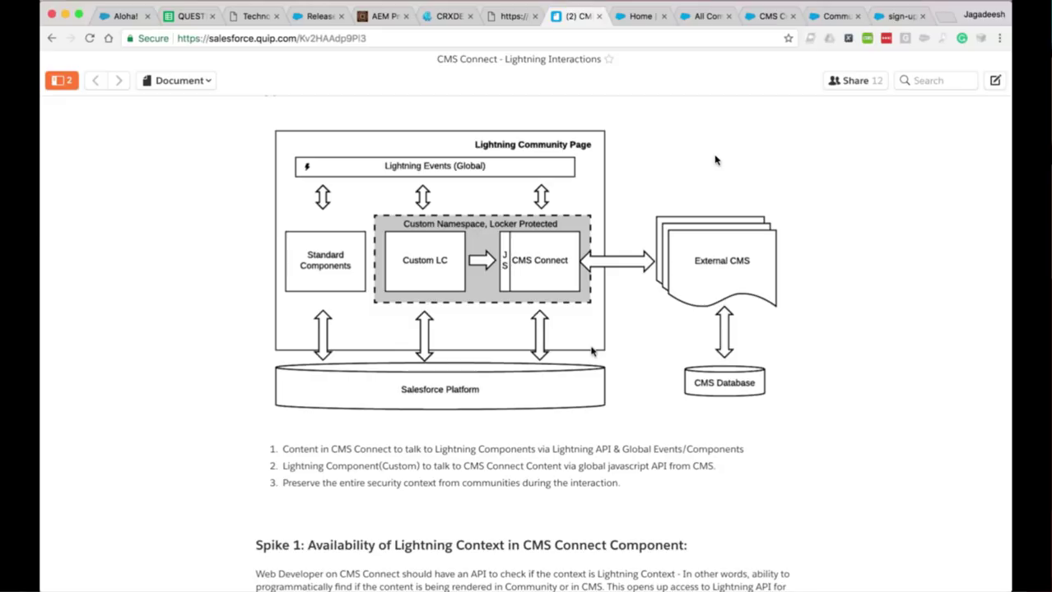
- Look over the home page of the Capricorn Cafe WordPress blog
scroll(591, 351, "down", 3)
scroll(591, 349, "up", 2)
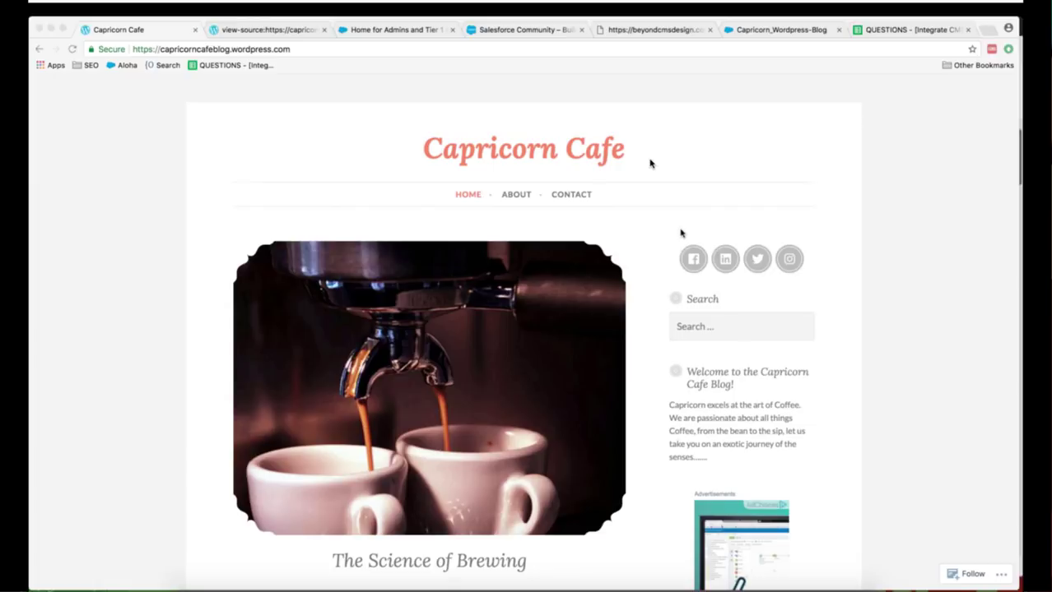
scroll(679, 233, "down", 1)
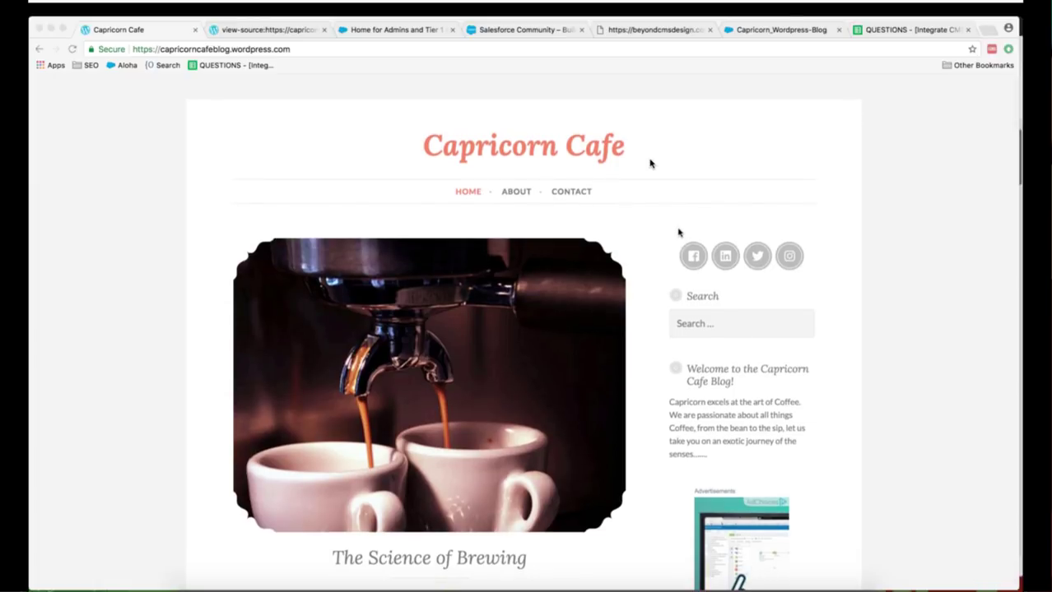
- Look over the Capricorn Cafe blog posts, switch to the community home page and open The Science of Brewing article
scroll(679, 233, "down", 1)
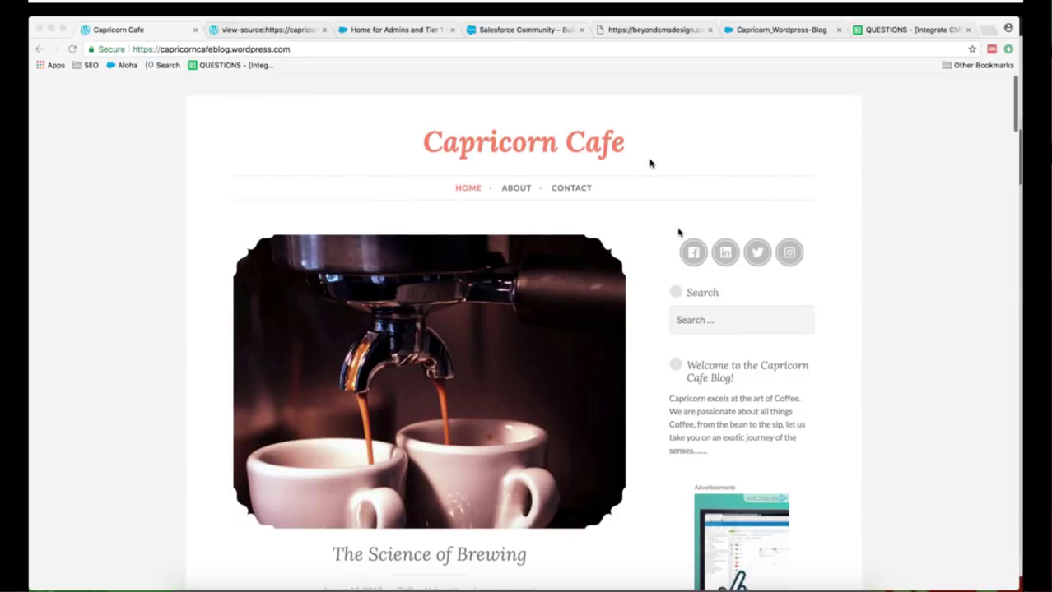
scroll(679, 233, "down", 3)
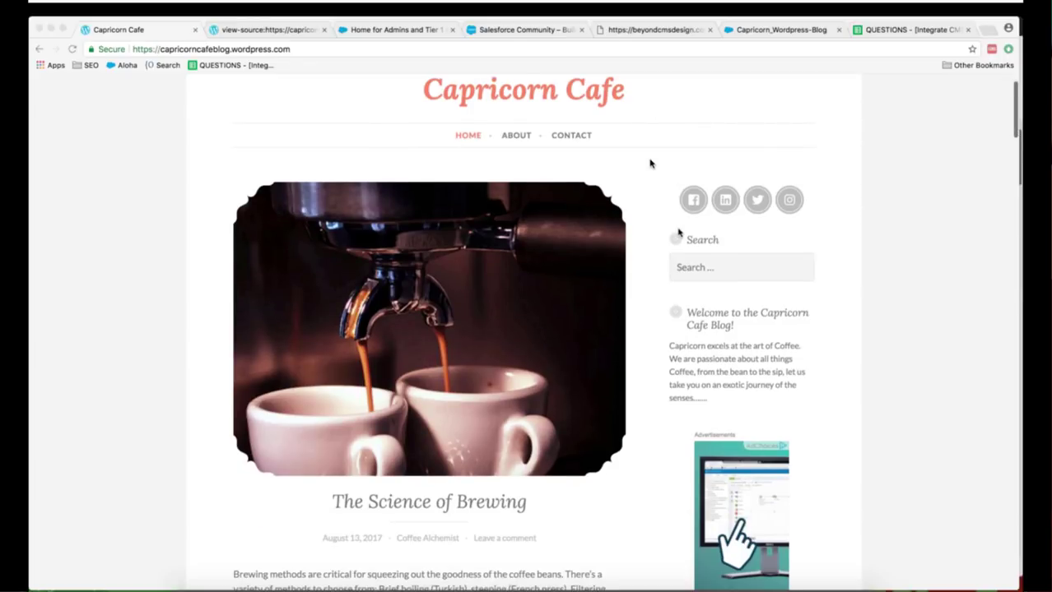
scroll(678, 233, "down", 15)
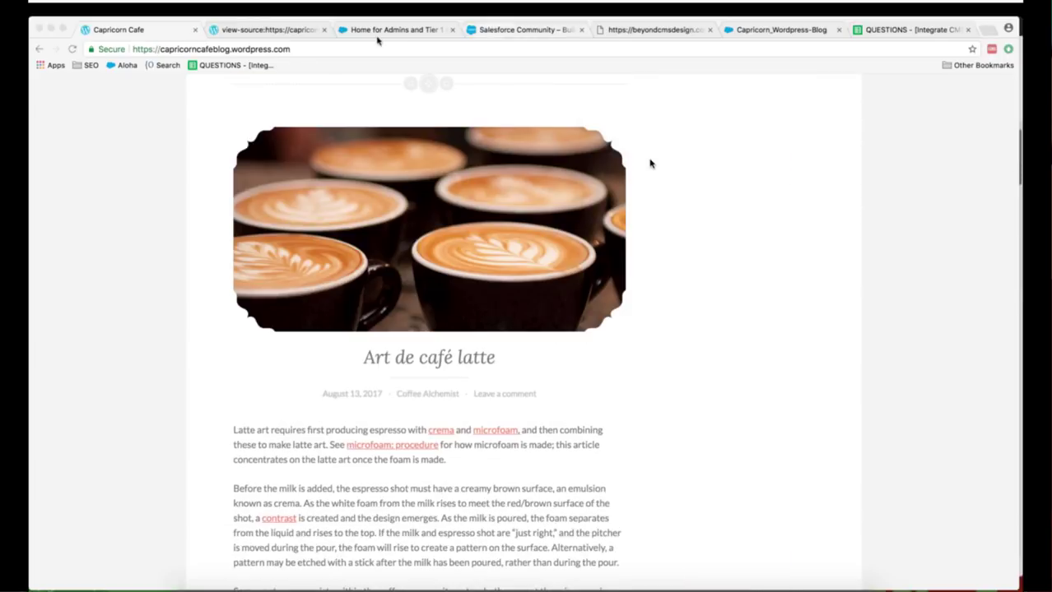
left_click(389, 30)
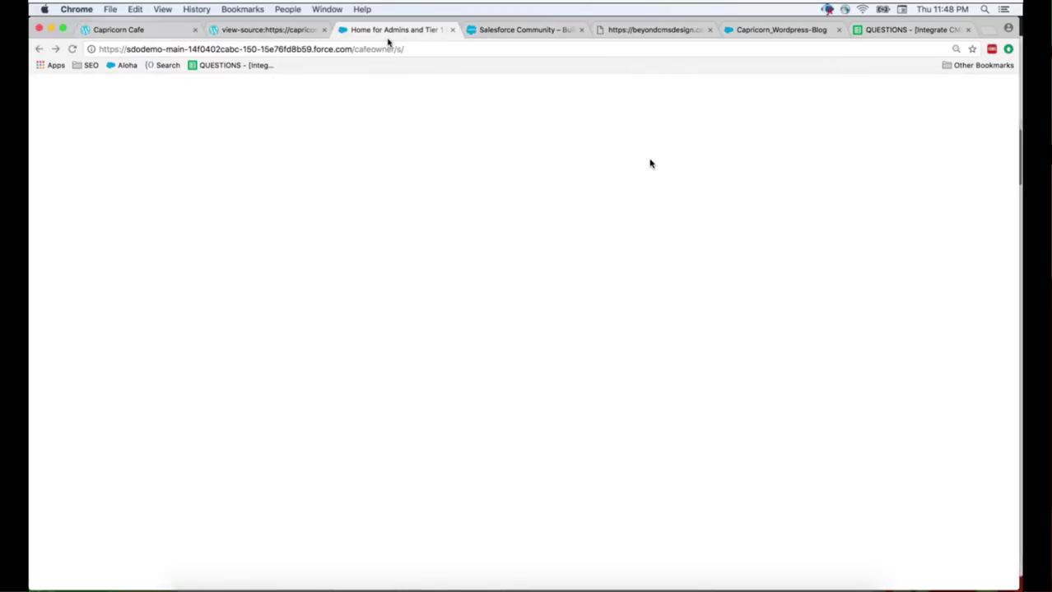
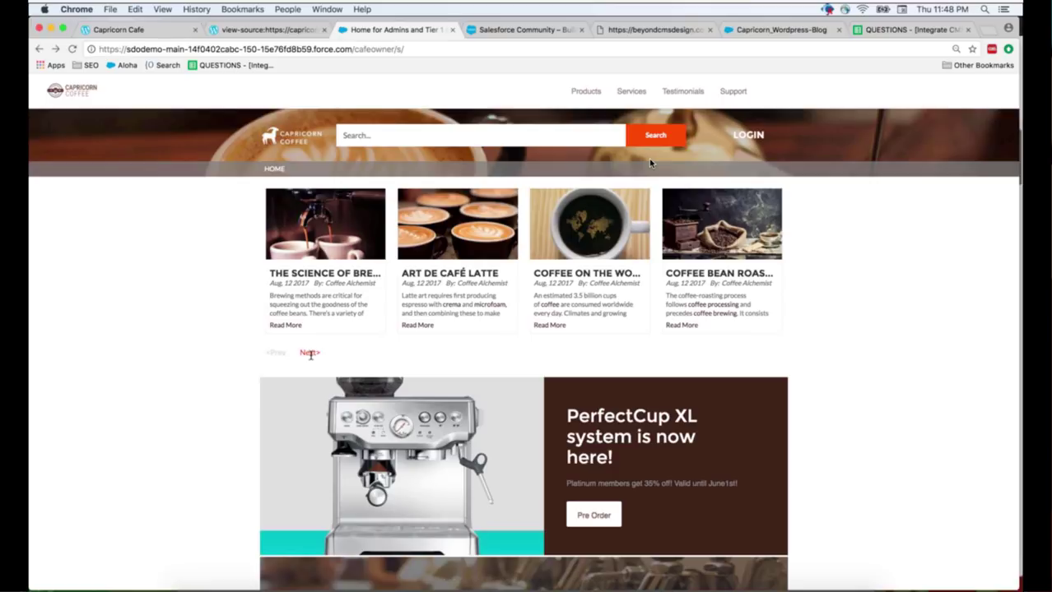
left_click(288, 326)
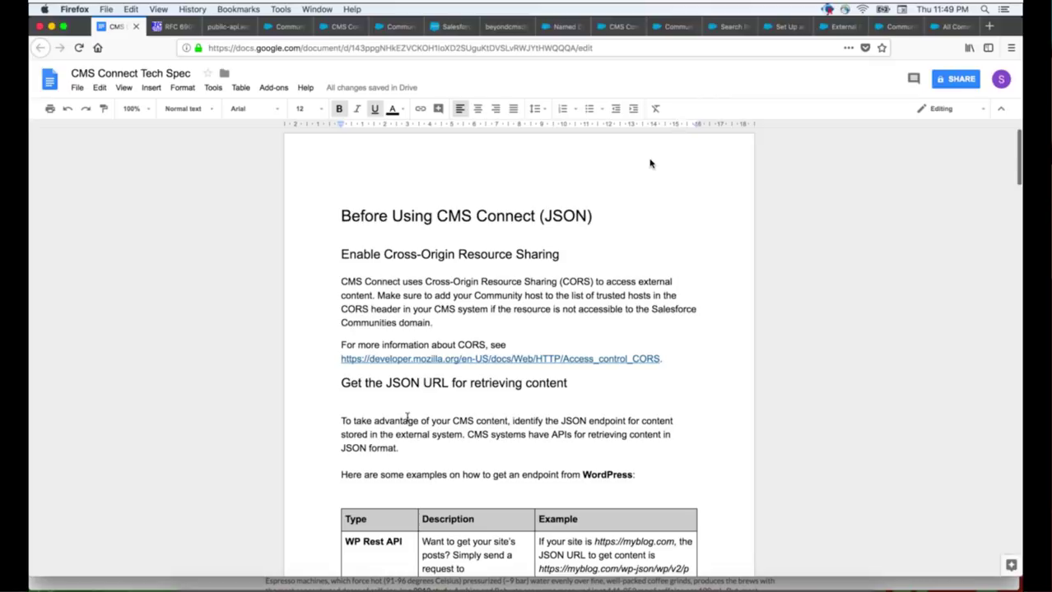
- Read the CMS Connect Tech Spec's sections on enabling CORS and getting a JSON URL through the WP Rest API
scroll(406, 419, "down", 1)
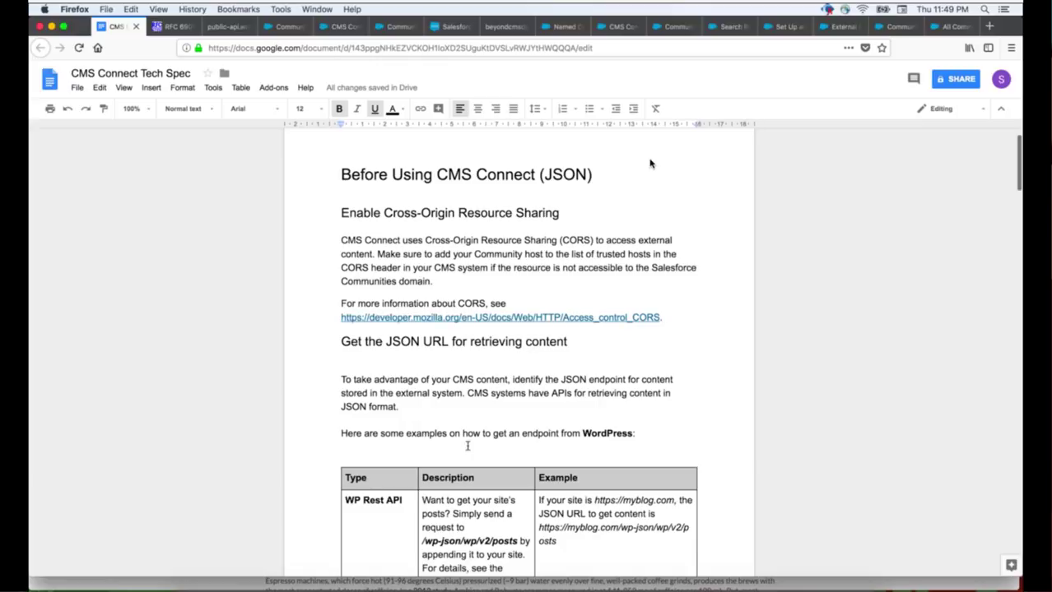
scroll(468, 446, "down", 1)
scroll(468, 446, "down", 4)
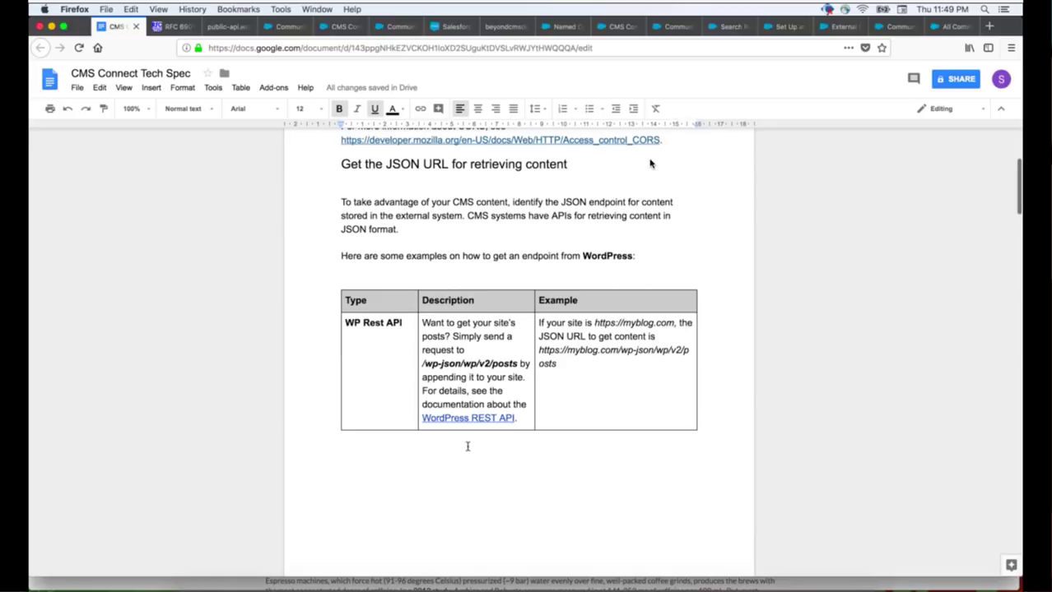
scroll(650, 164, "down", 1)
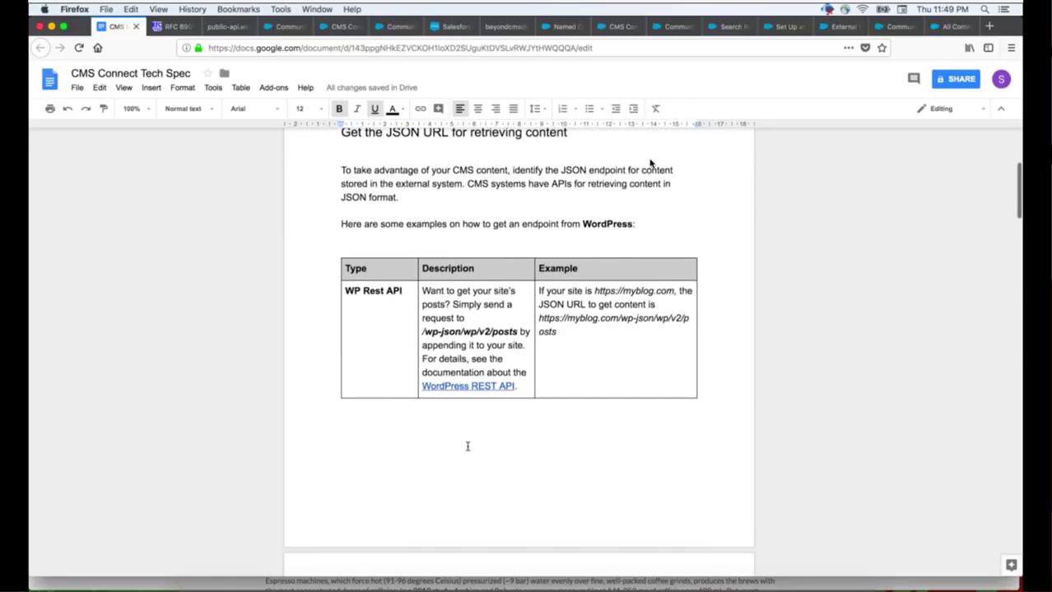
scroll(466, 446, "down", 1)
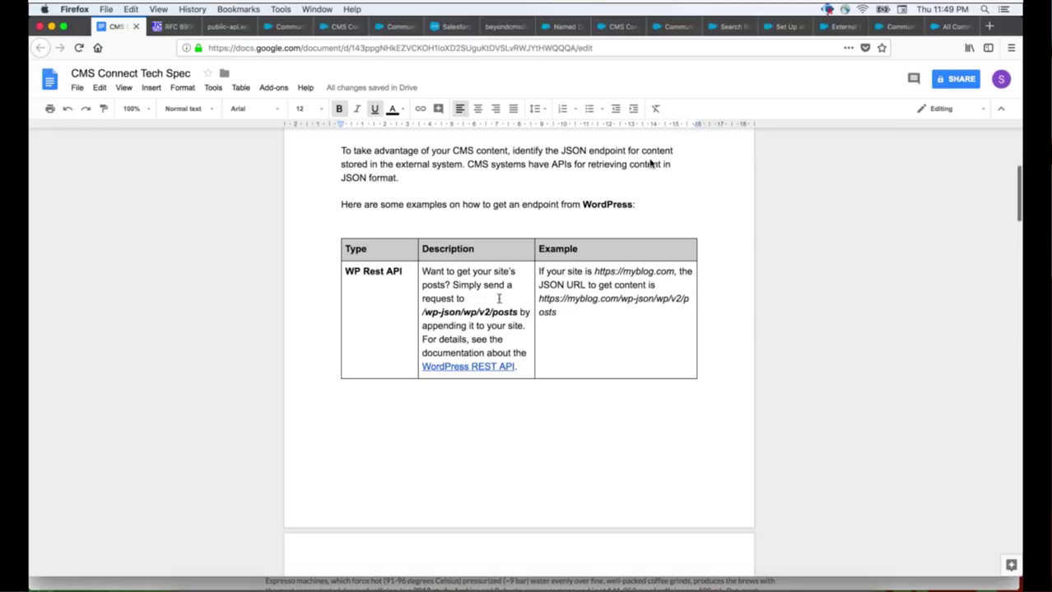
- Read the tech spec's Wordpress.com endpoint format and the endpoint examples for different asset types
scroll(497, 299, "down", 3)
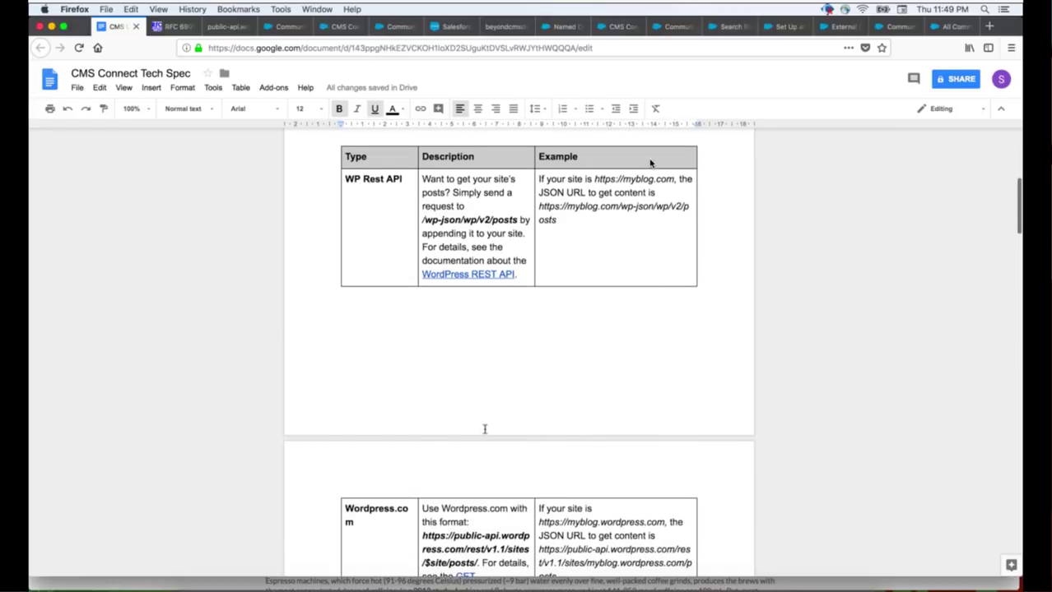
scroll(485, 429, "down", 4)
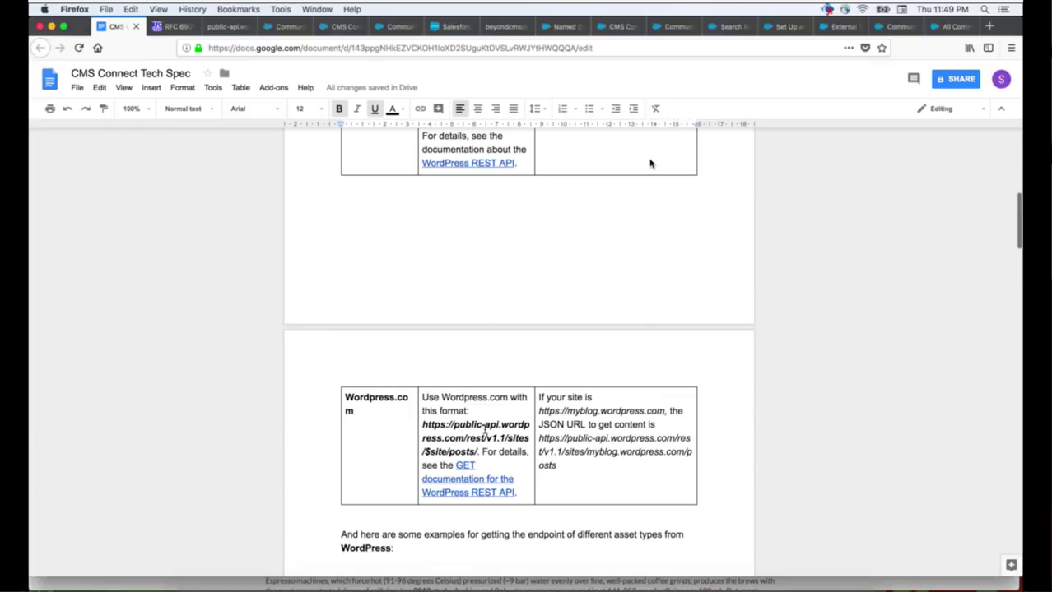
scroll(650, 163, "down", 1)
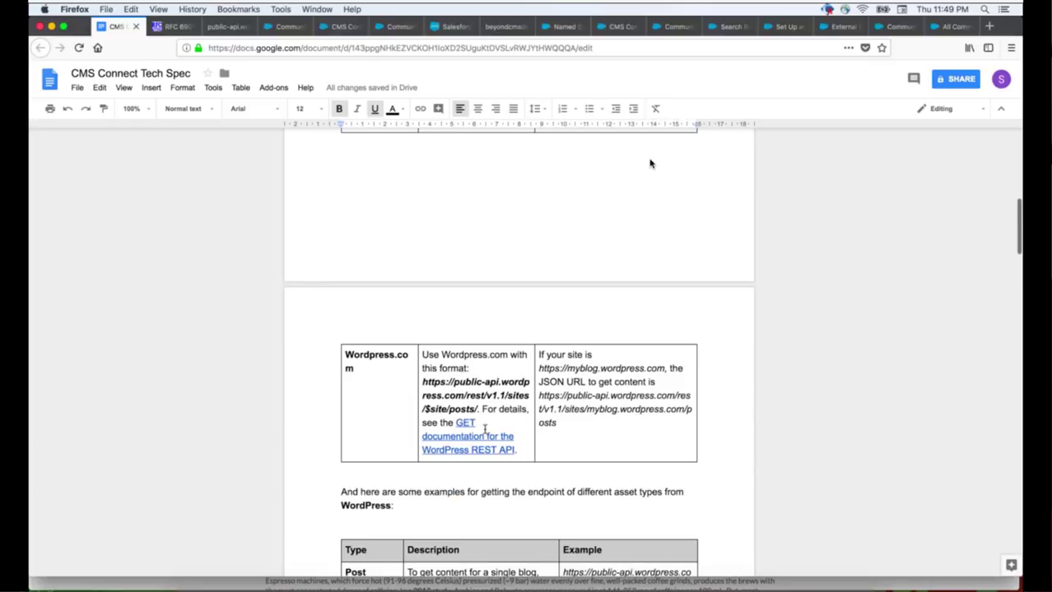
scroll(650, 164, "down", 3)
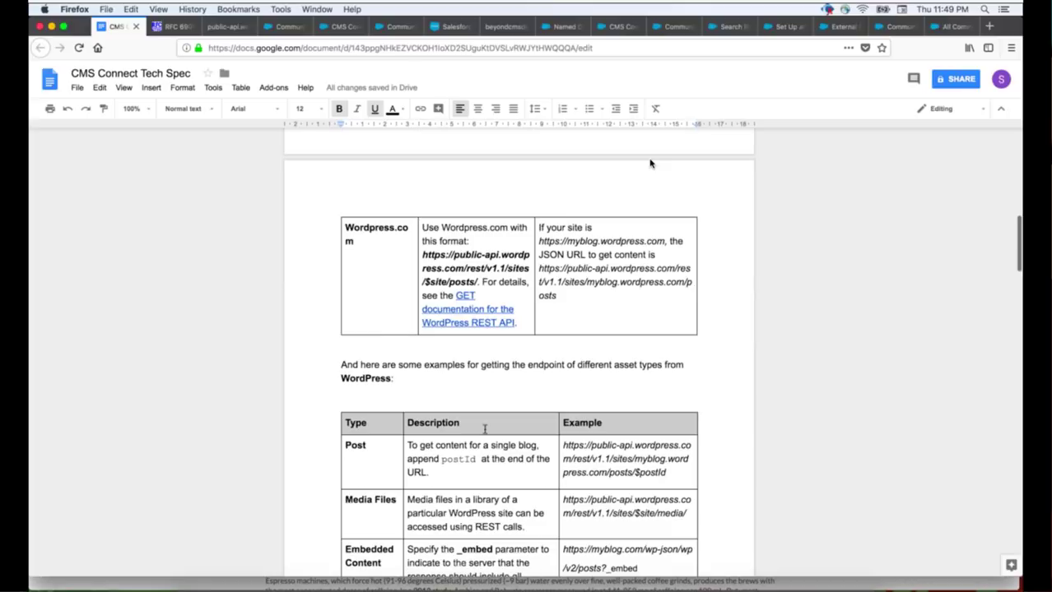
- Examine the Capricorn example's content list and content item URLs, and view the blog's JSON posts response
scroll(650, 164, "down", 3)
scroll(650, 164, "down", 10)
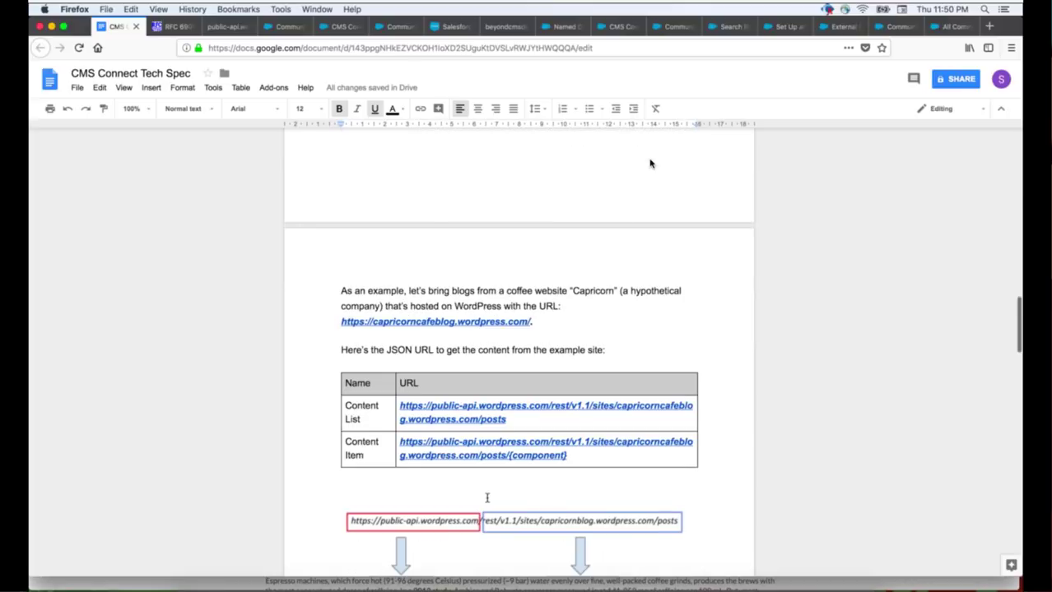
scroll(650, 164, "down", 1)
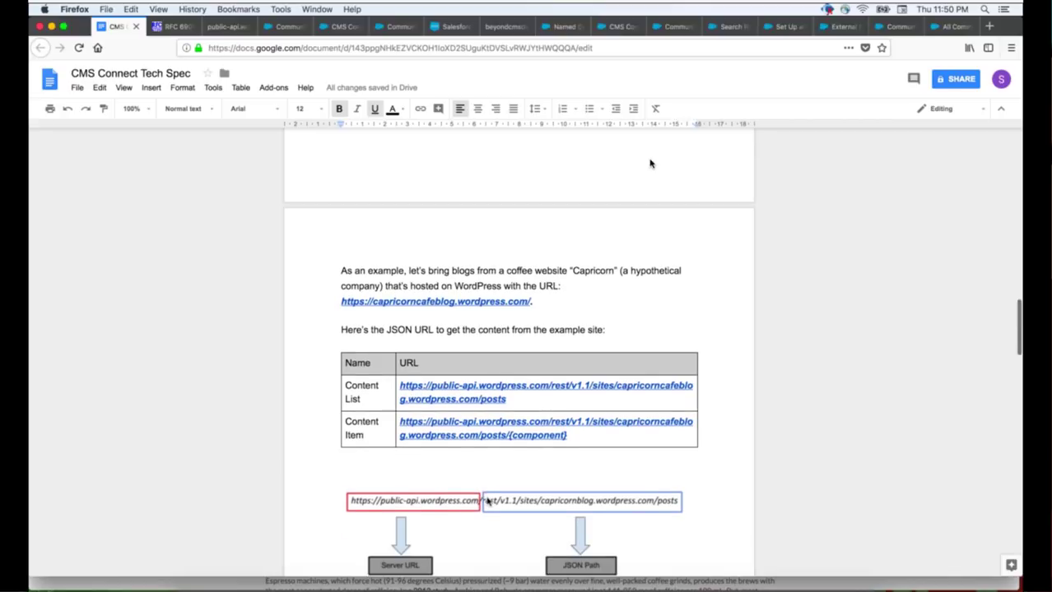
left_click(228, 28)
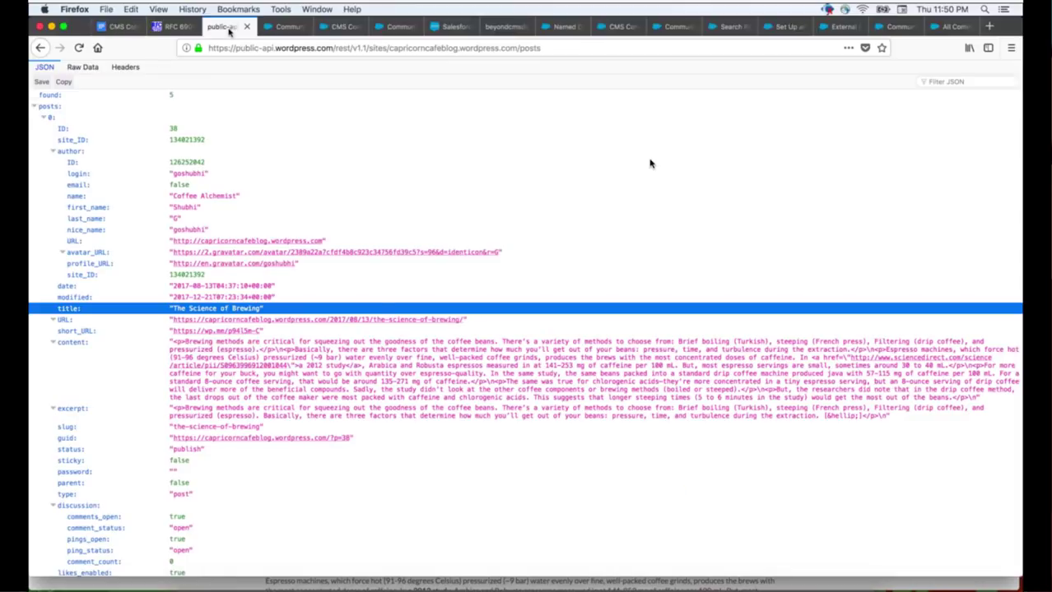
- Go from the Cafe Owner Community workspaces to the Capricorn Wordpress connection and review its CMS Source options and connection details
left_click(283, 28)
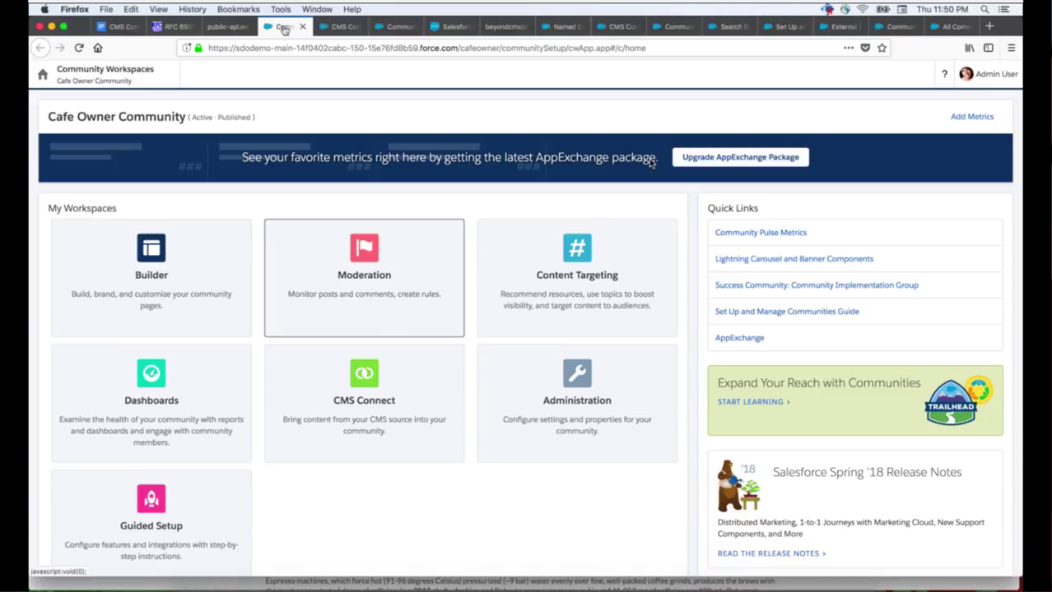
left_click(365, 380)
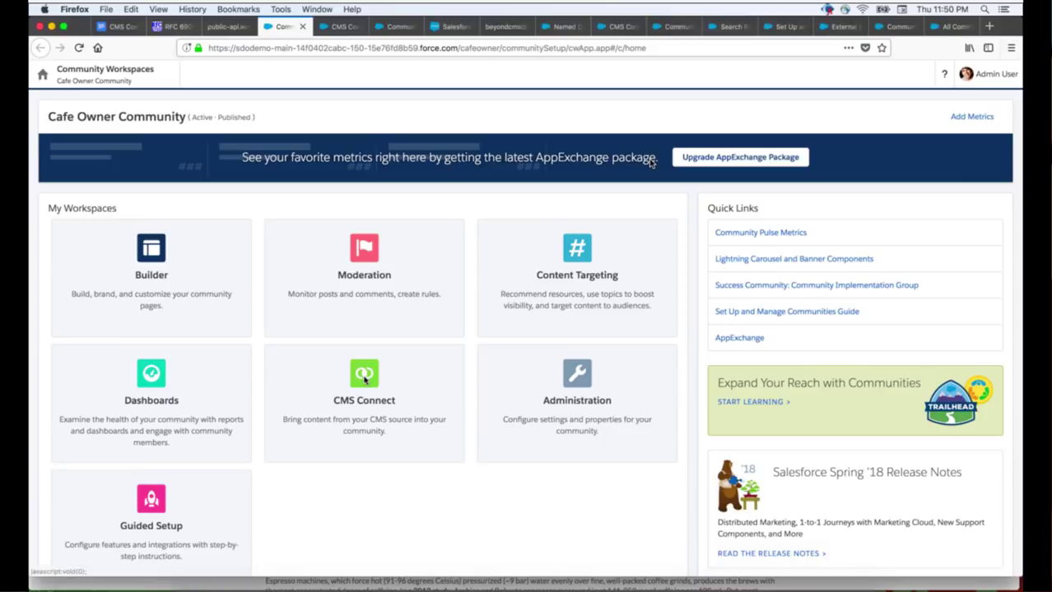
left_click(339, 26)
scroll(579, 278, "up", 5)
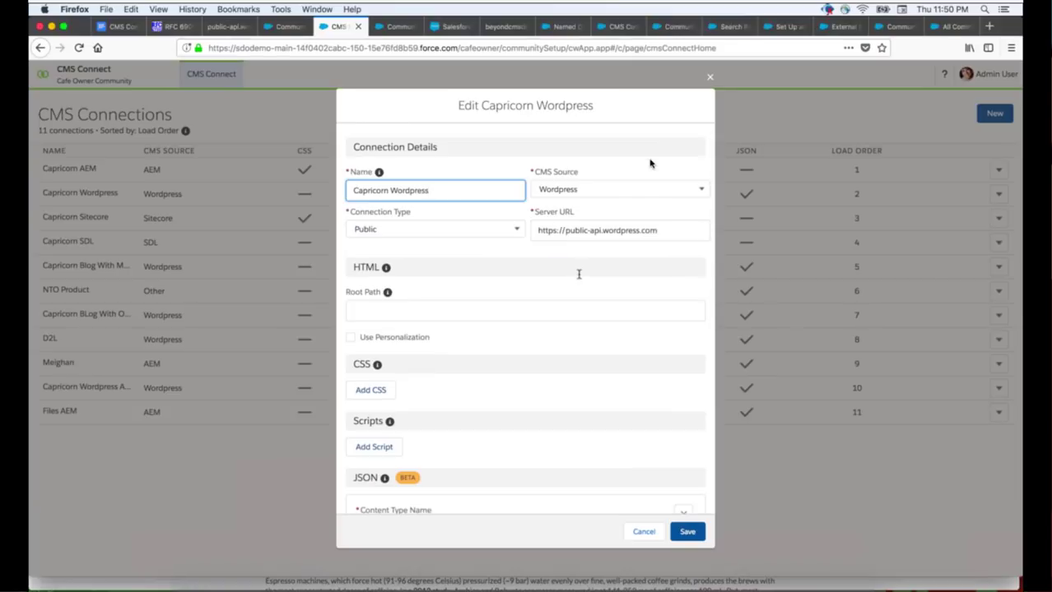
left_click(564, 190)
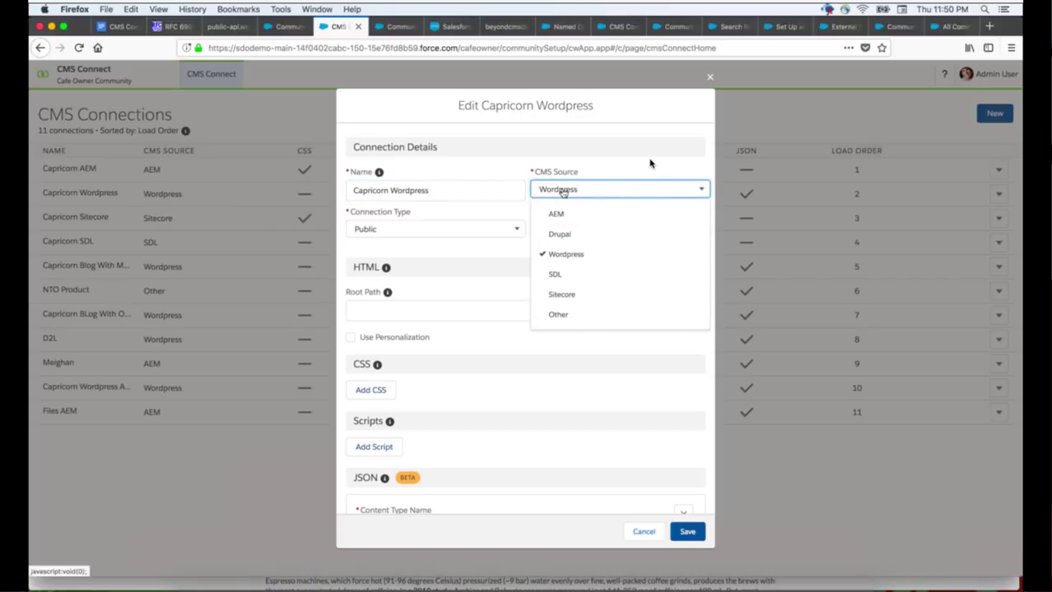
left_click(448, 248)
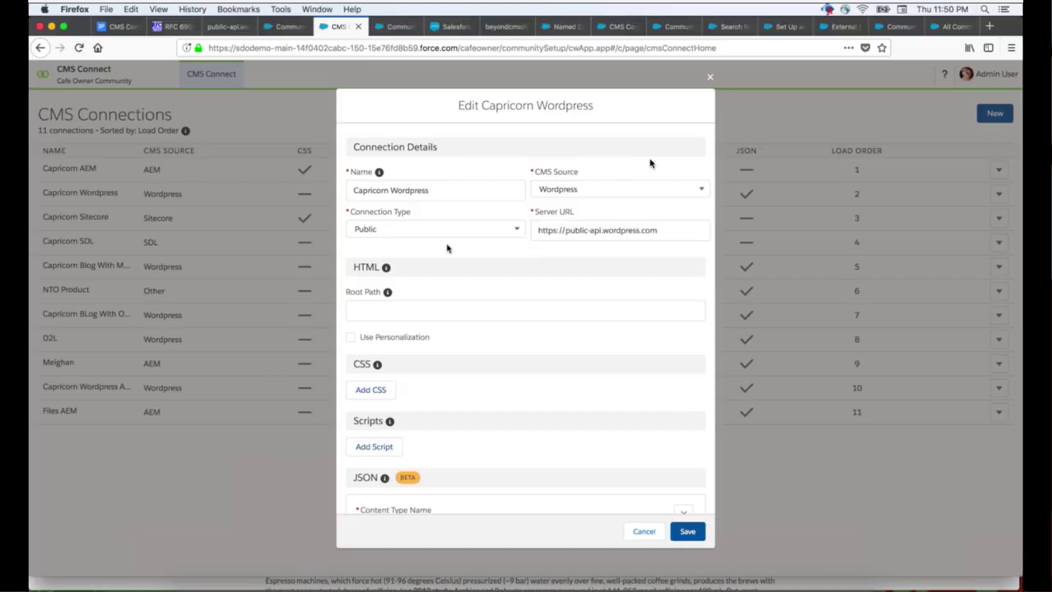
scroll(447, 248, "down", 3)
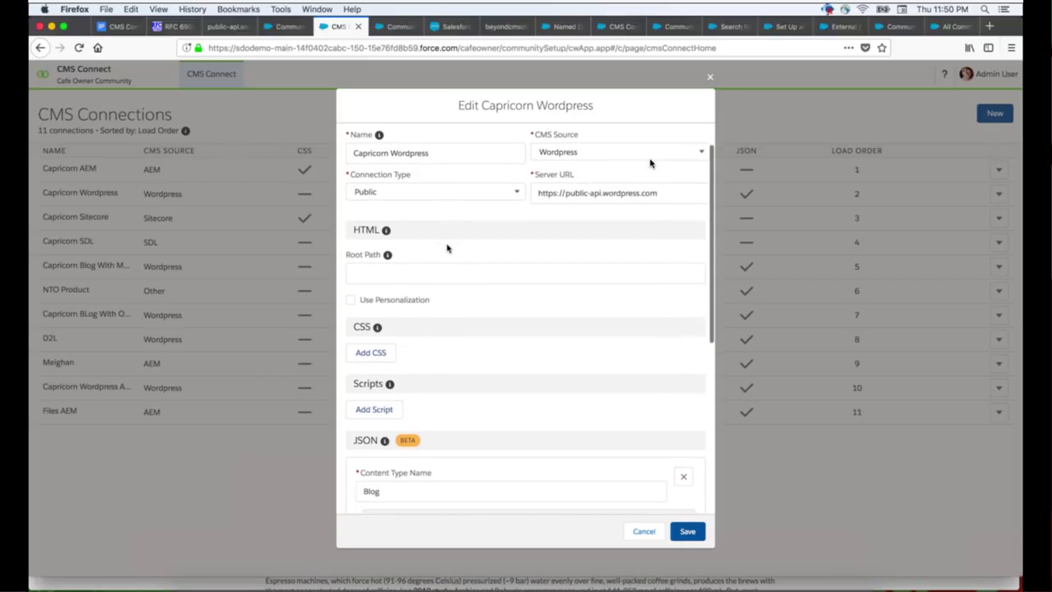
- Check how the tech spec splits the endpoint into Server URL and JSON Path, and return to the Capricorn Wordpress connection
left_click(118, 27)
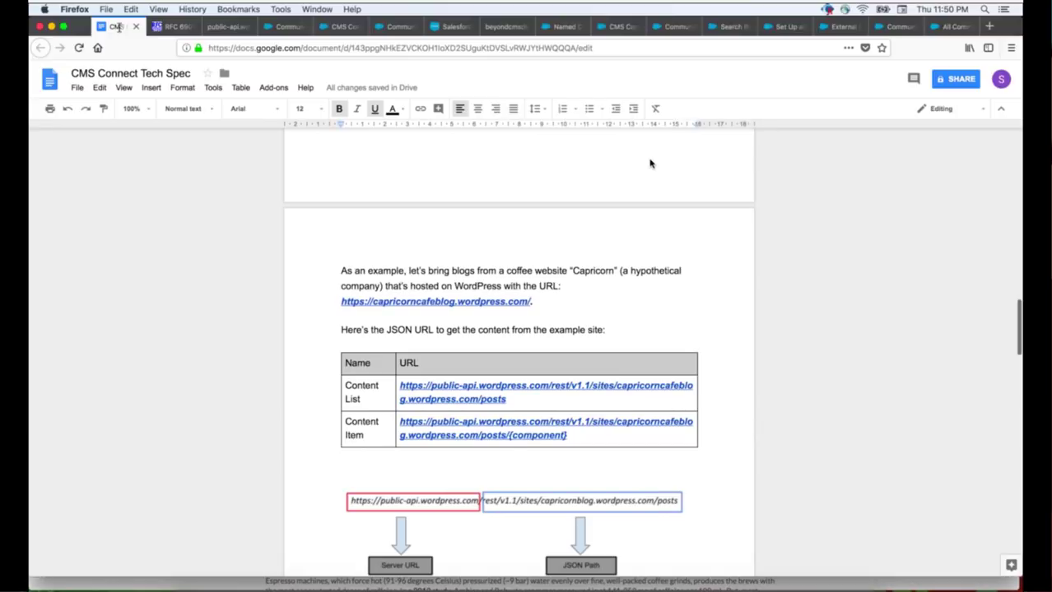
scroll(650, 164, "down", 3)
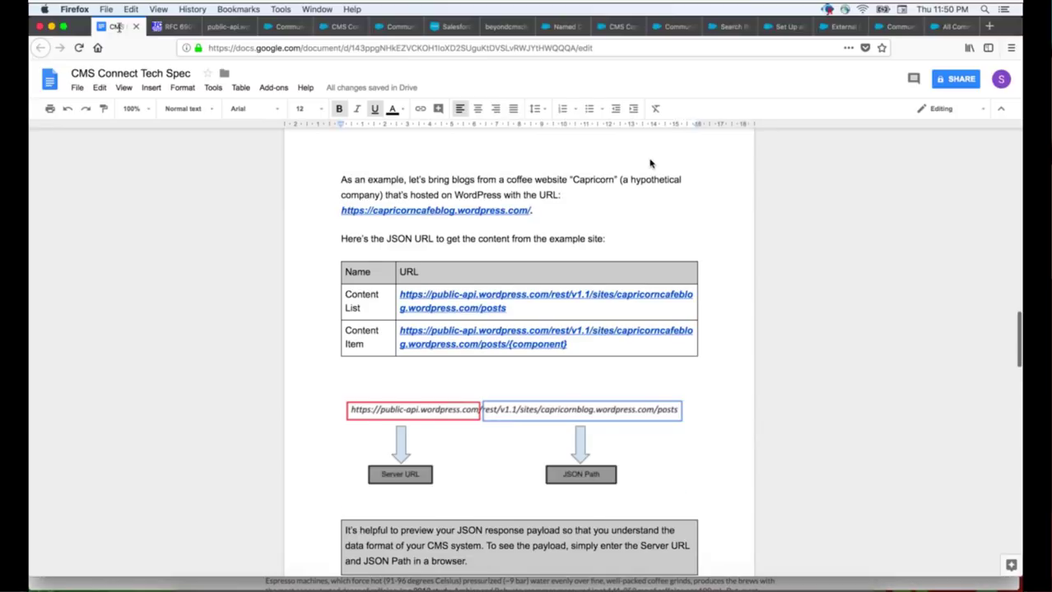
left_click(342, 28)
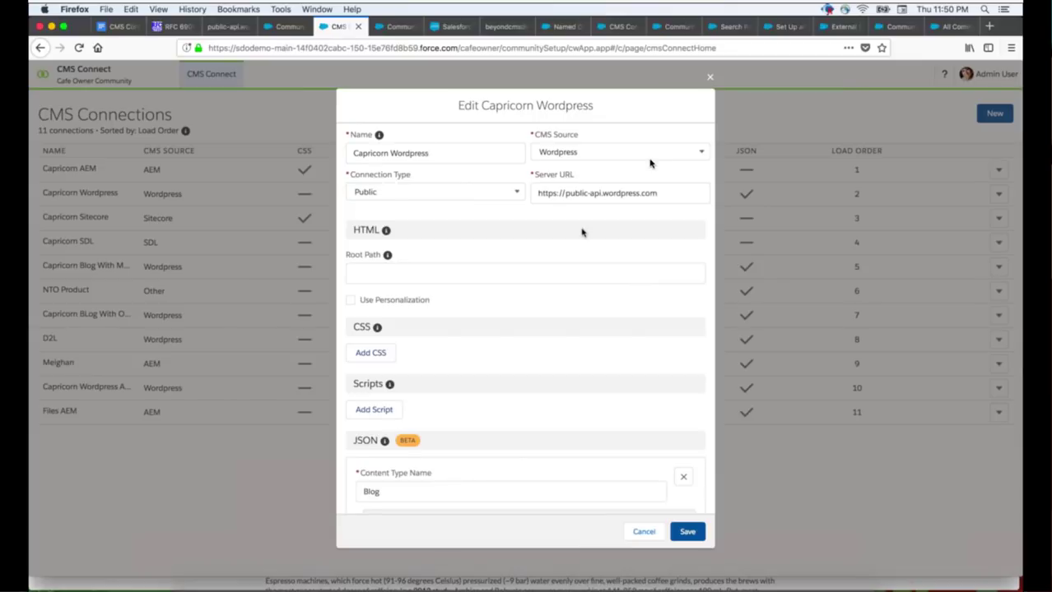
- Examine the connection's JSON settings for the Blog content type, including the Blog Item path and the Blog List
scroll(581, 232, "down", 6)
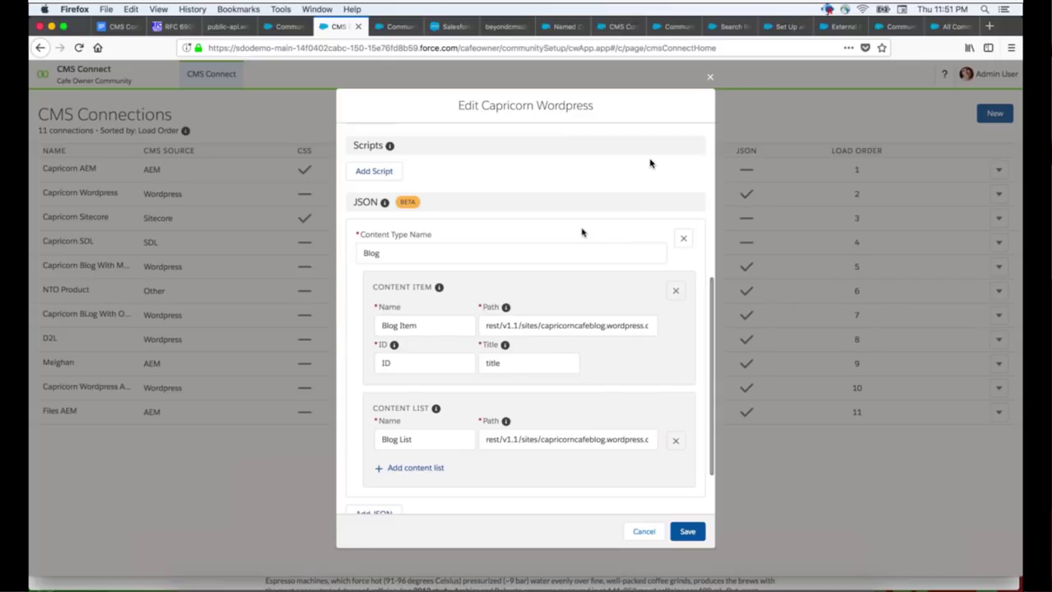
scroll(581, 232, "down", 2)
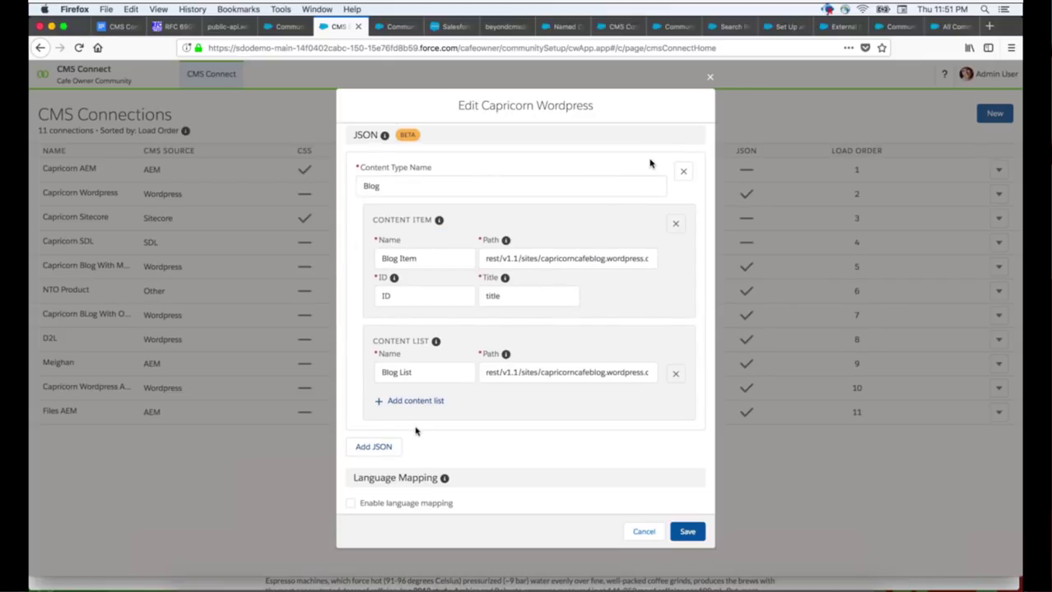
key("Tab")
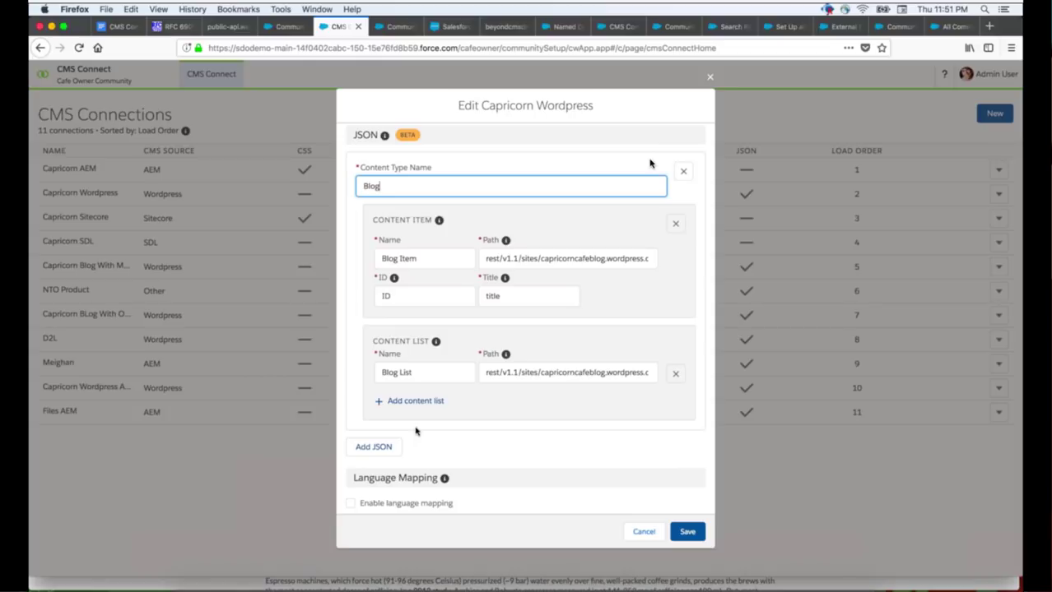
left_click(535, 258)
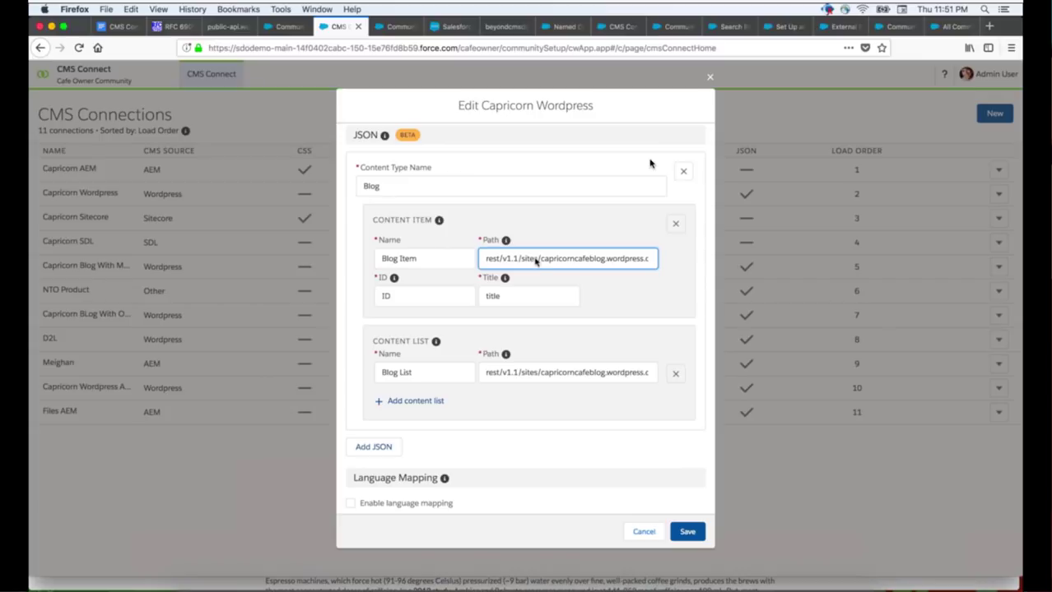
- Review the CMS Connect (JSON) component's properties on the community Home page, from the connection and node path to the list and item layouts
left_click(389, 26)
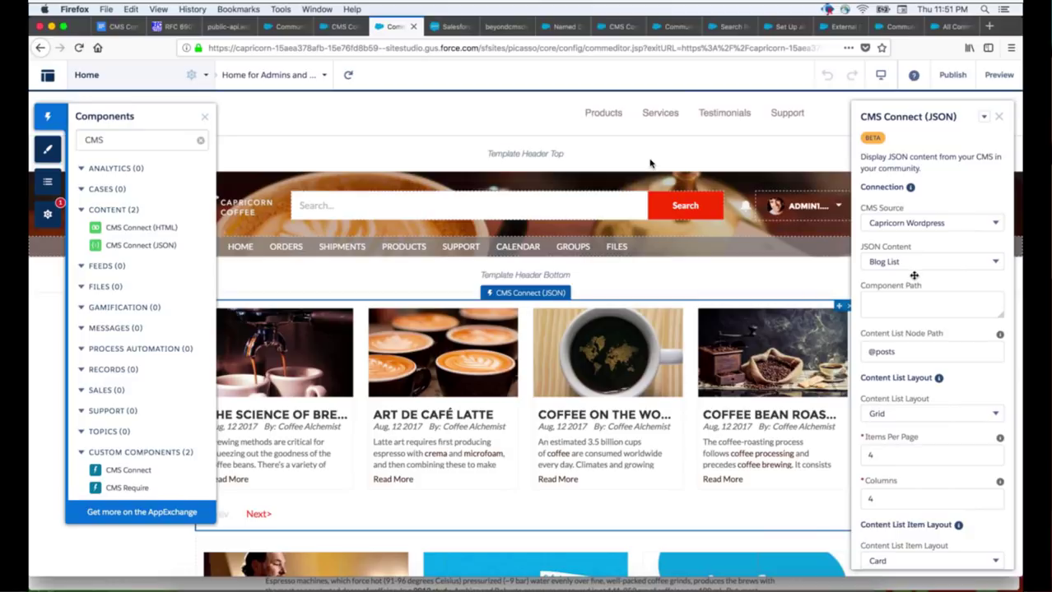
scroll(914, 276, "down", 1)
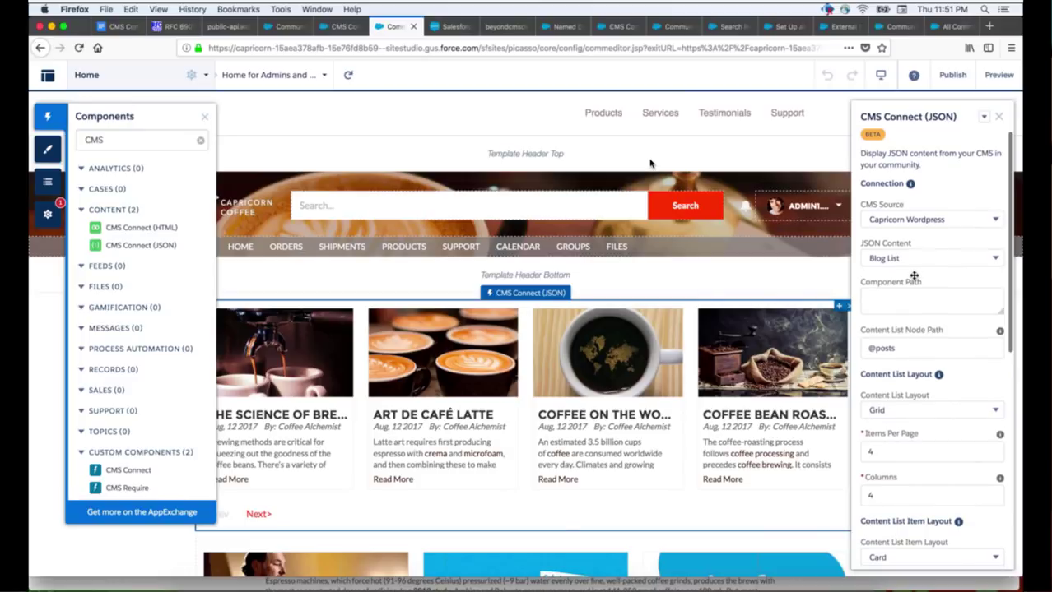
scroll(913, 276, "down", 3)
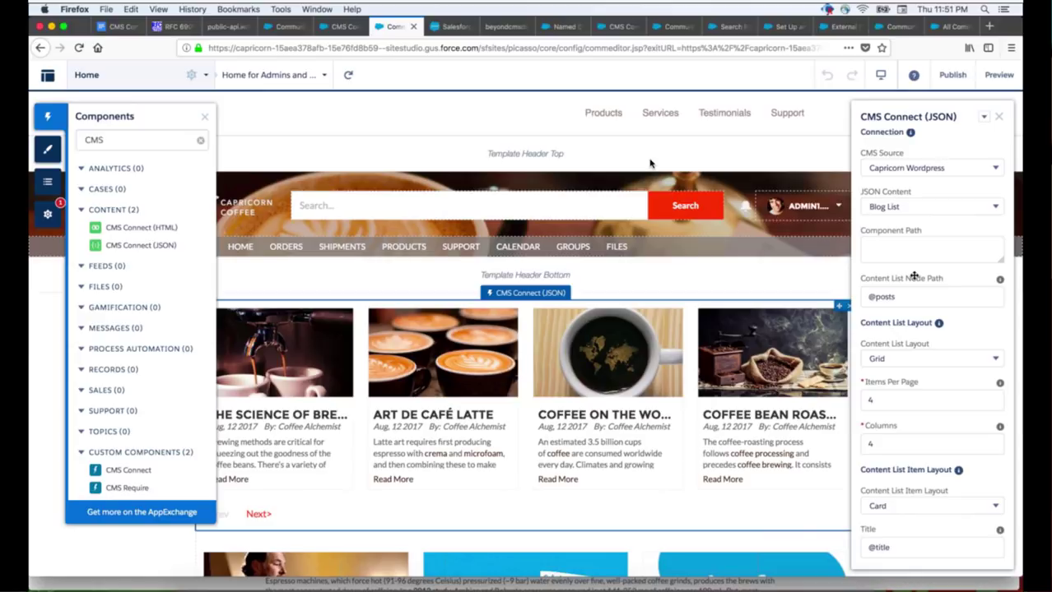
scroll(913, 277, "down", 5)
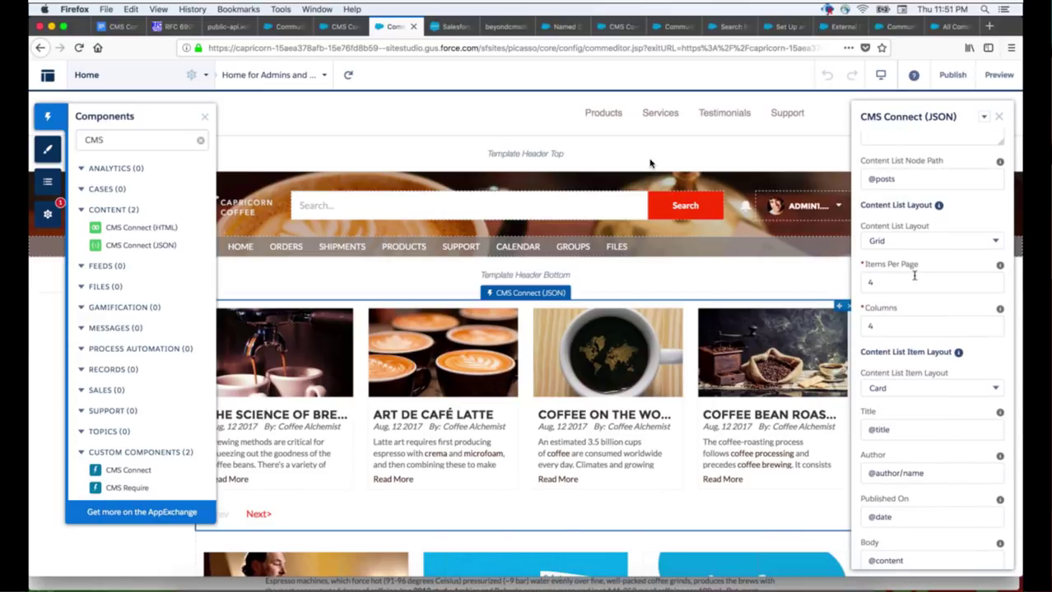
scroll(914, 276, "down", 2)
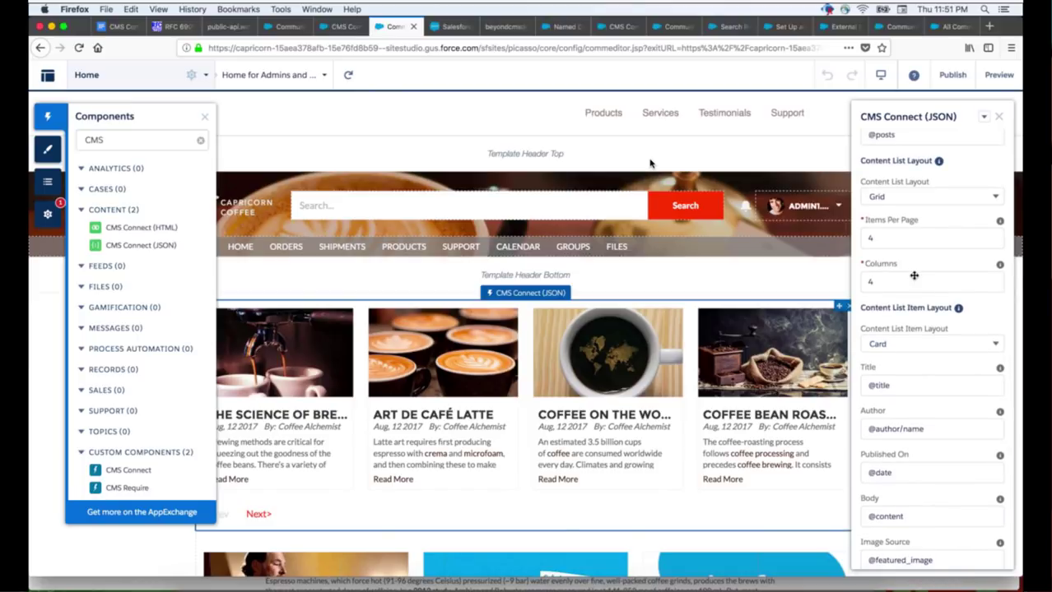
scroll(914, 276, "down", 1)
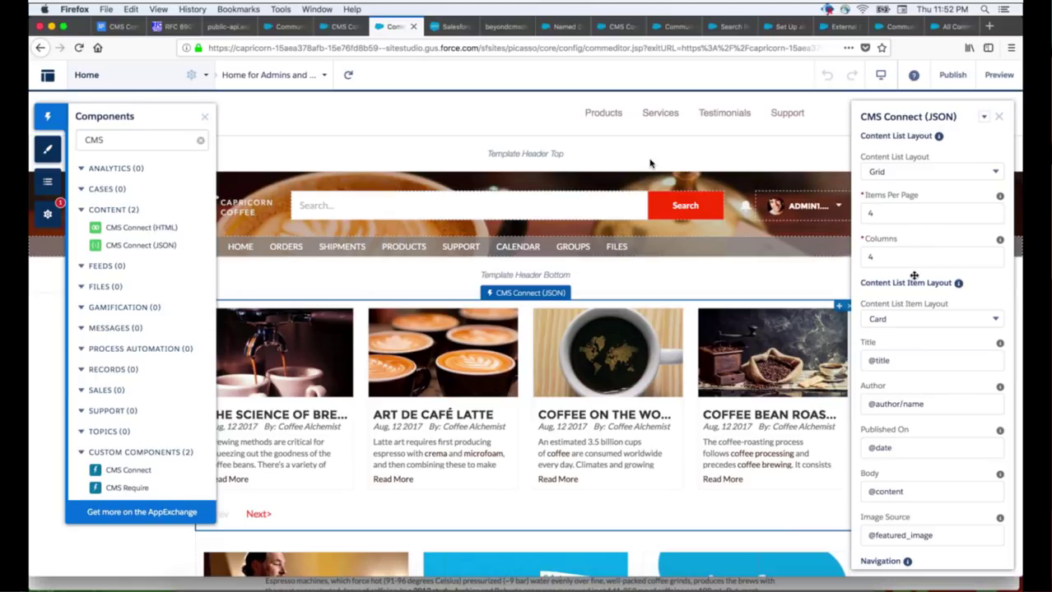
- Compare the blog's JSON posts response with RFC 6901 and the tech spec's annotated examples of JSON expressions for component properties
left_click(222, 28)
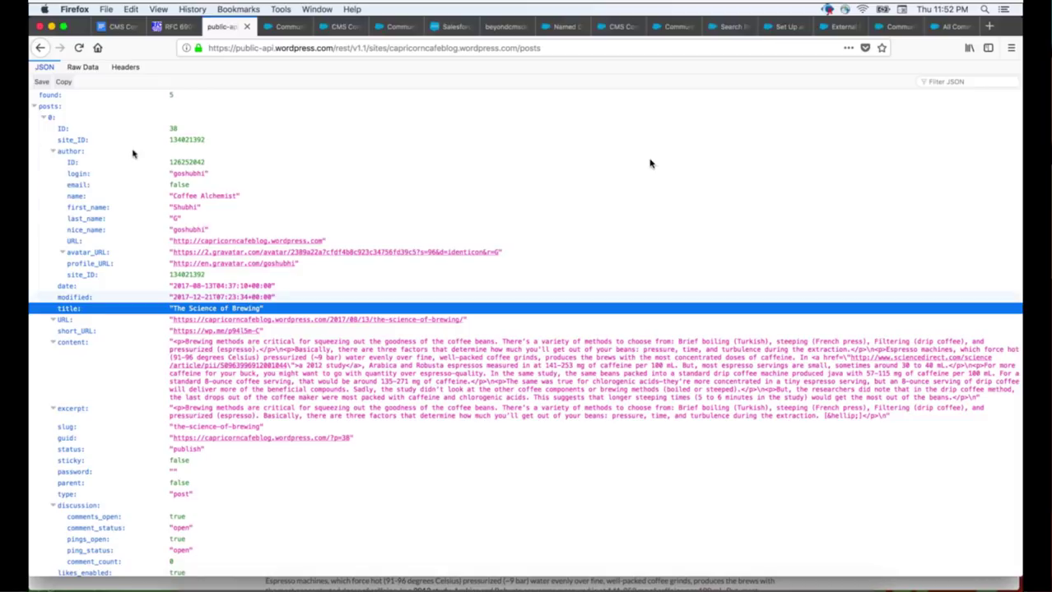
left_click(173, 27)
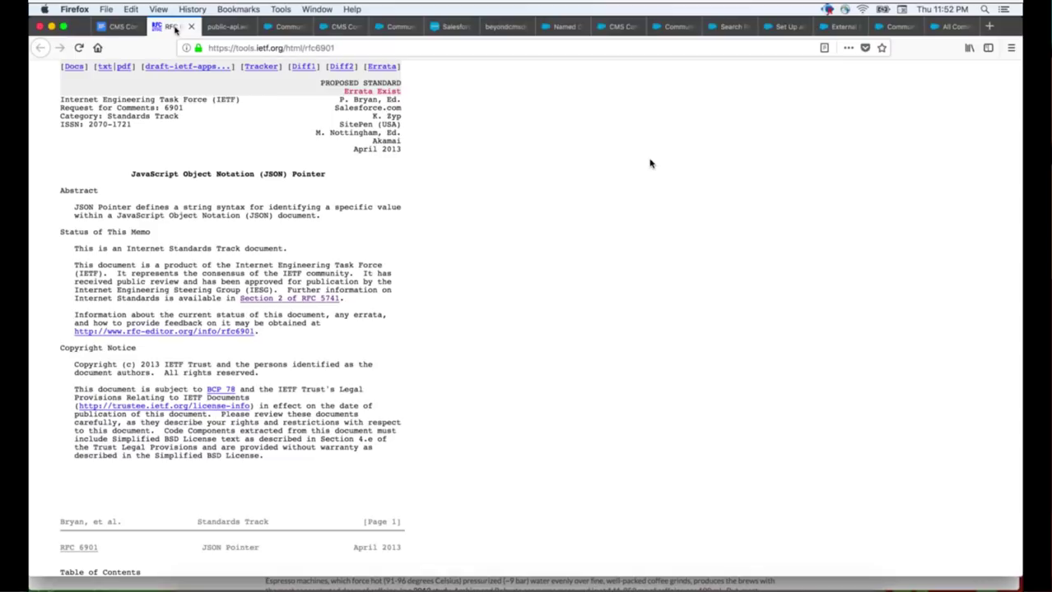
left_click(114, 29)
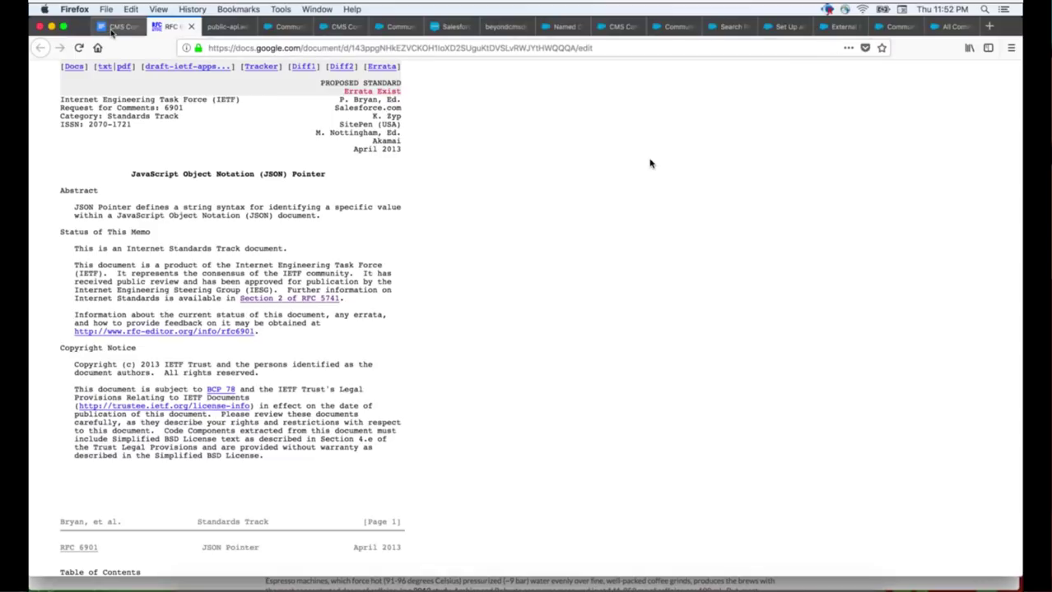
scroll(650, 164, "down", 5)
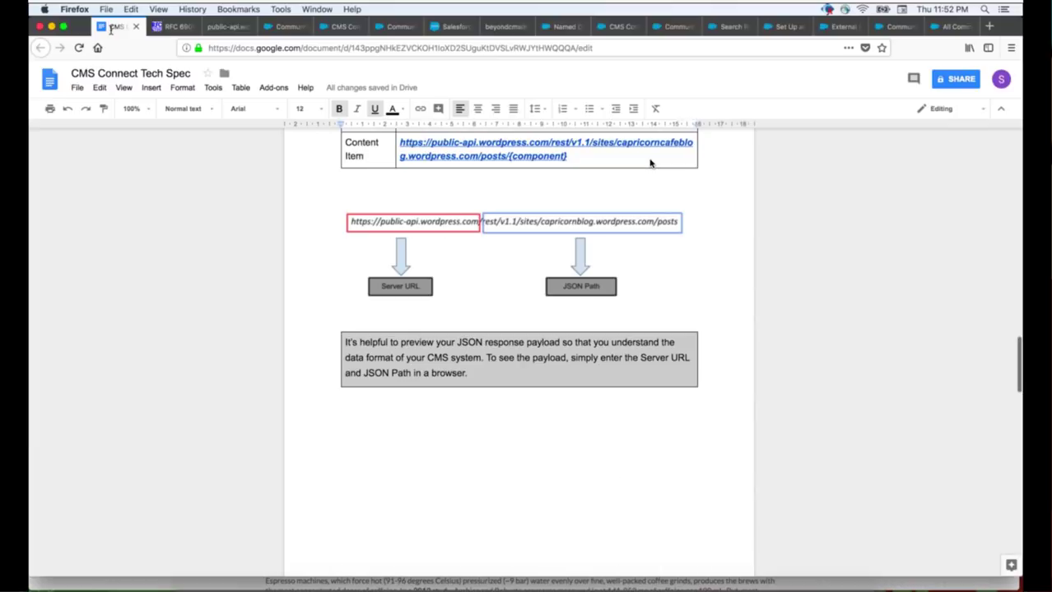
scroll(650, 164, "down", 4)
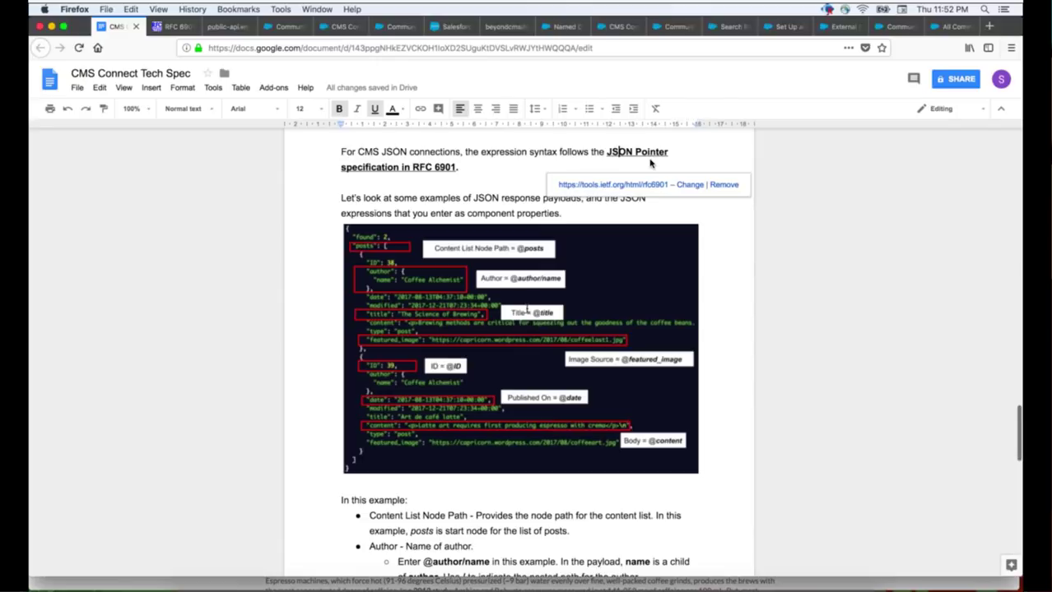
- Return to the community's blog list component and review its item field expressions, navigation settings and the content below it
left_click(399, 26)
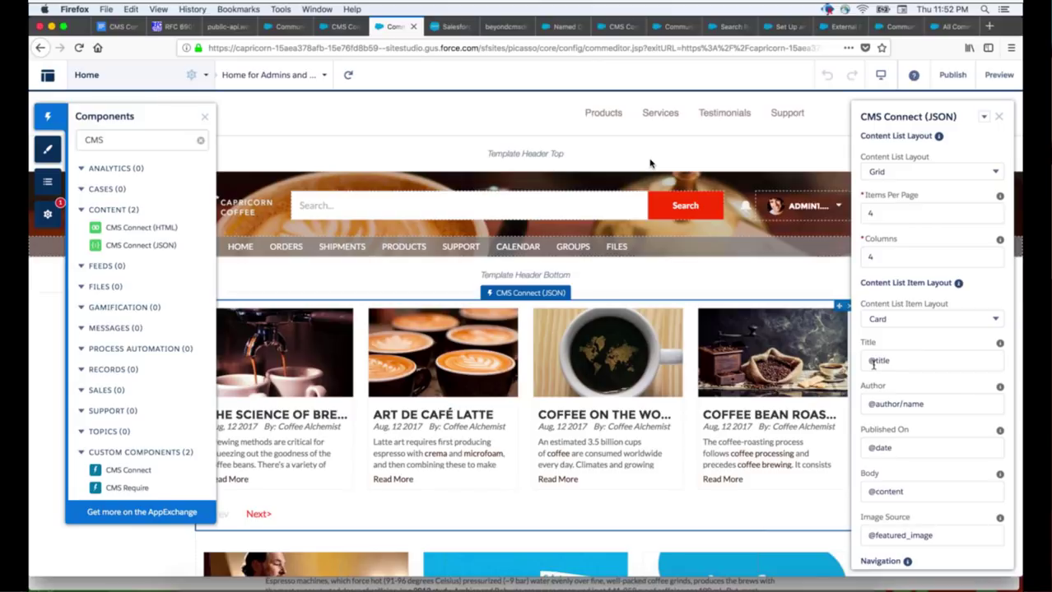
scroll(873, 365, "down", 2)
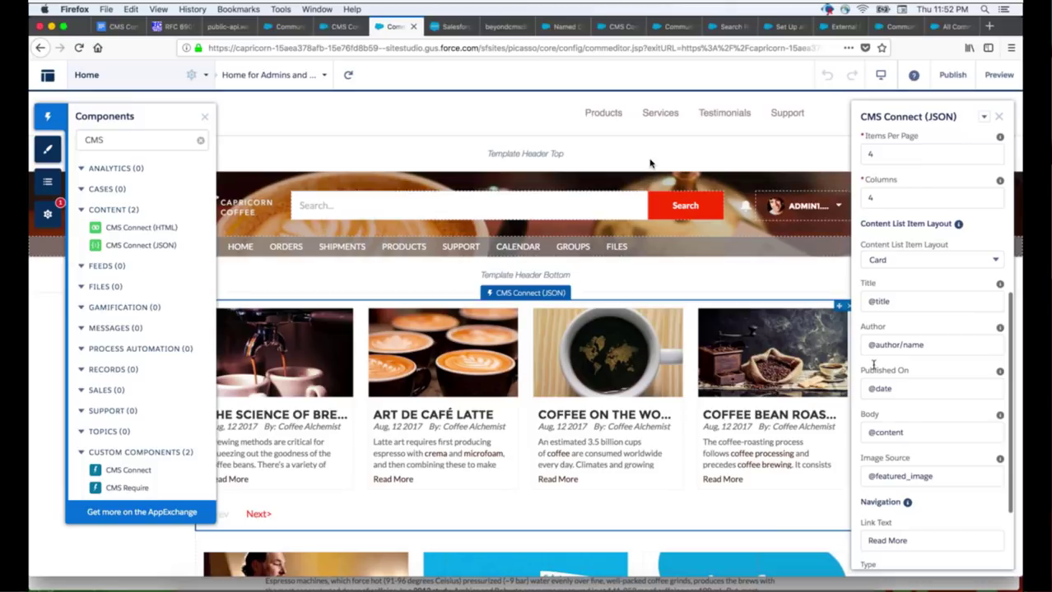
scroll(874, 364, "down", 3)
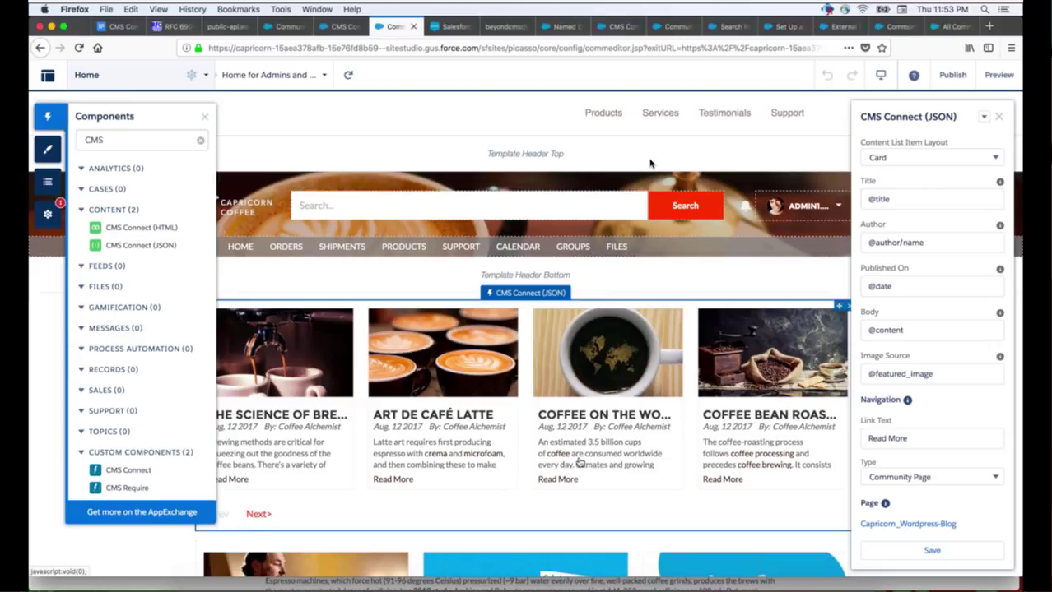
scroll(649, 163, "down", 3)
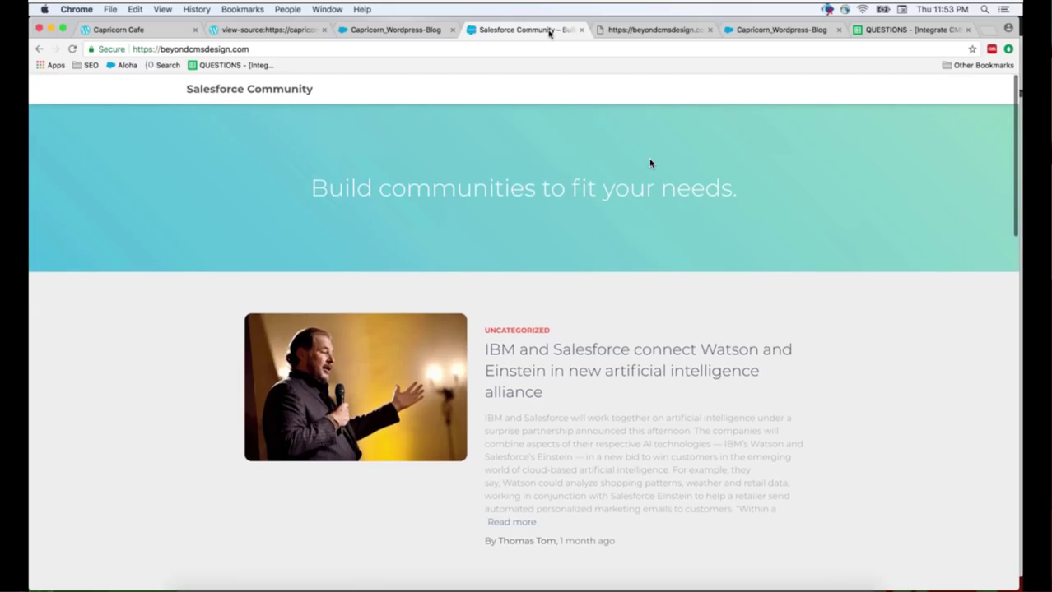
- Look through the beyondcmsdesign.com blog in Chrome and check its wp-json posts endpoint without authentication
scroll(650, 163, "down", 3)
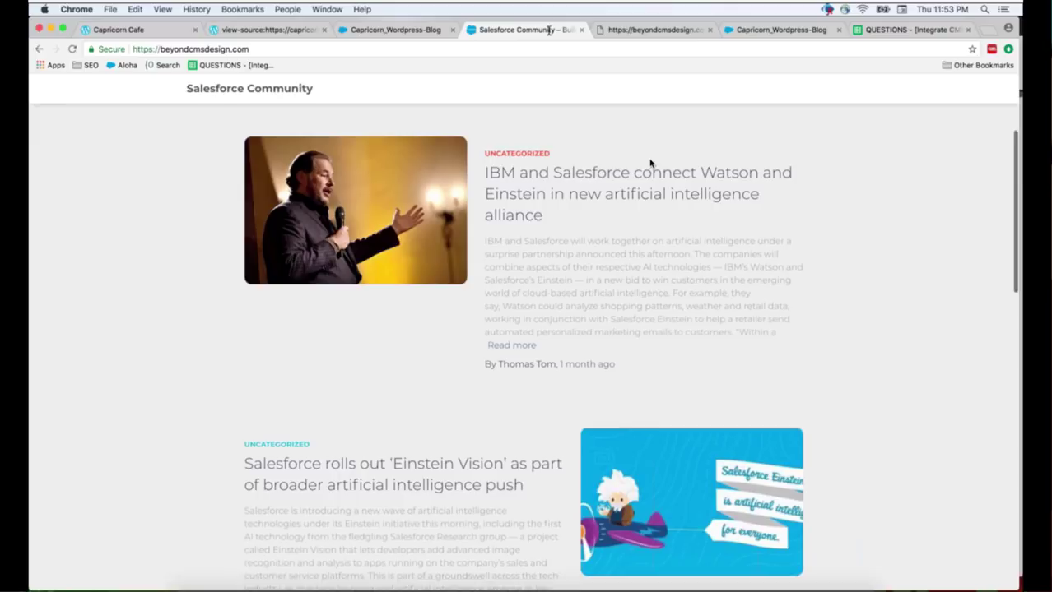
left_click(647, 30)
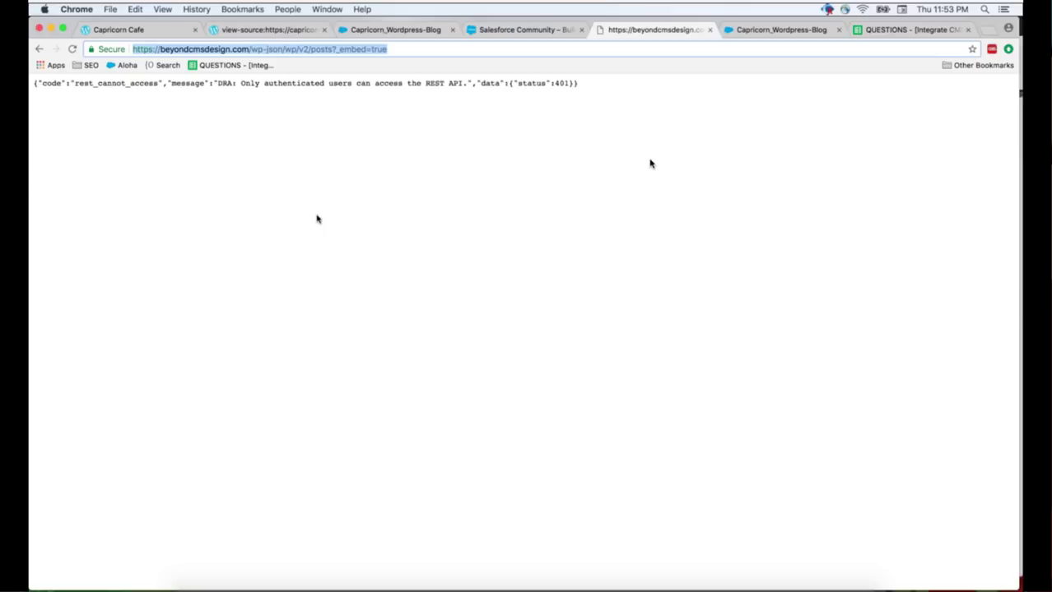
left_click(650, 164)
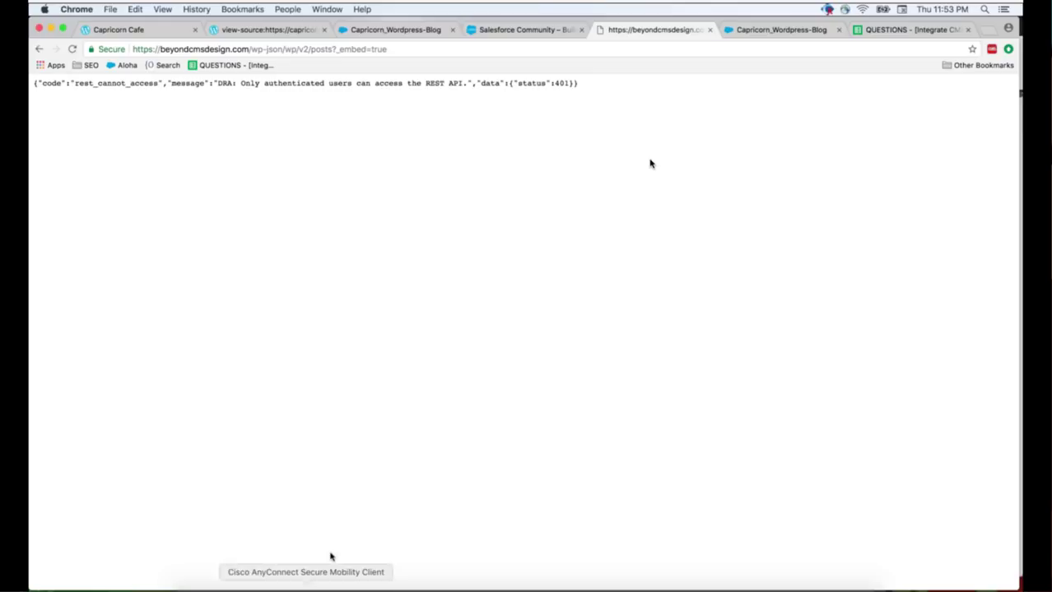
- Switch back to Firefox and examine the Wordpress named credential's URL and authentication provider in Salesforce Setup
left_click(334, 586)
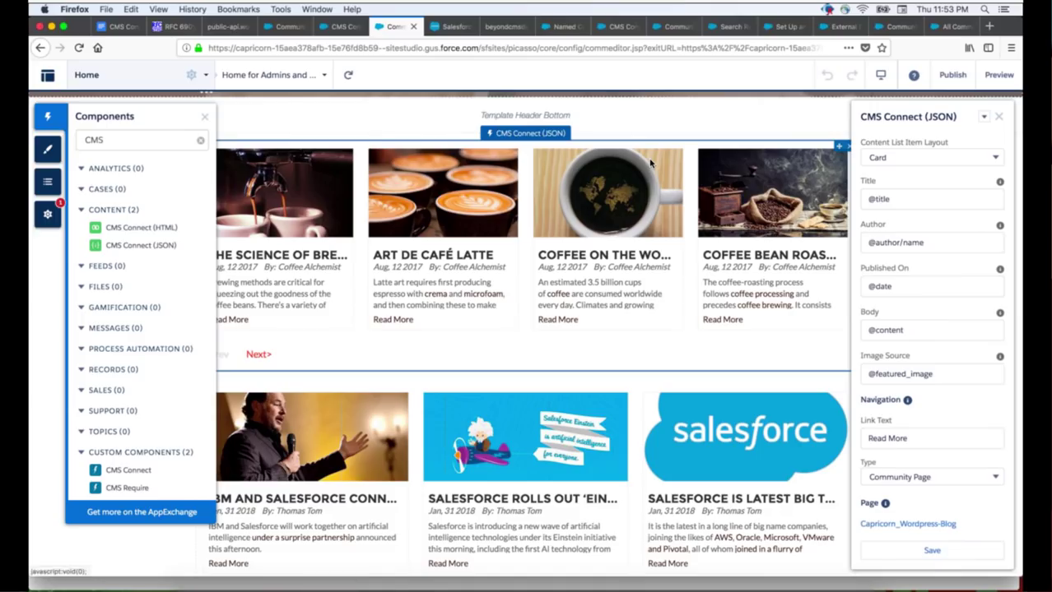
left_click(549, 28)
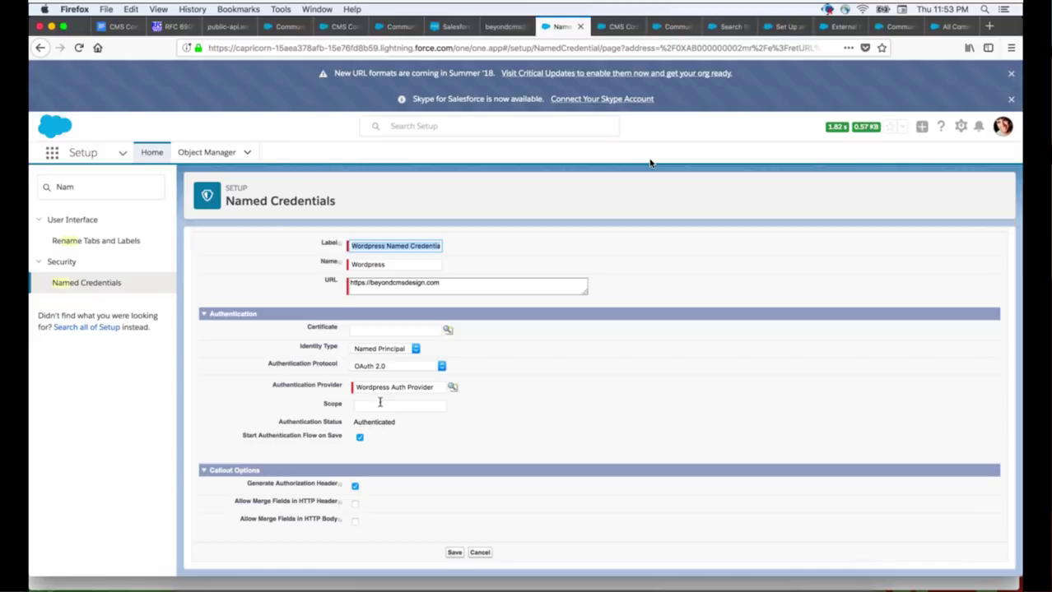
left_click(402, 388)
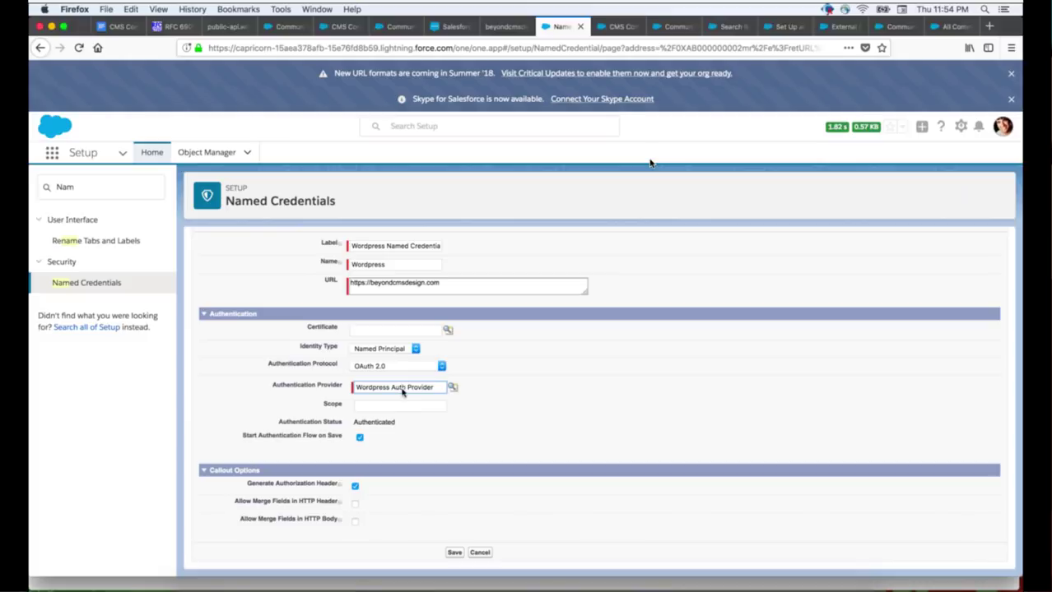
- Review the Capricorn Wordpress Authentication connection's Connection Type and Named Credential options, and the community component that uses this connection
left_click(619, 29)
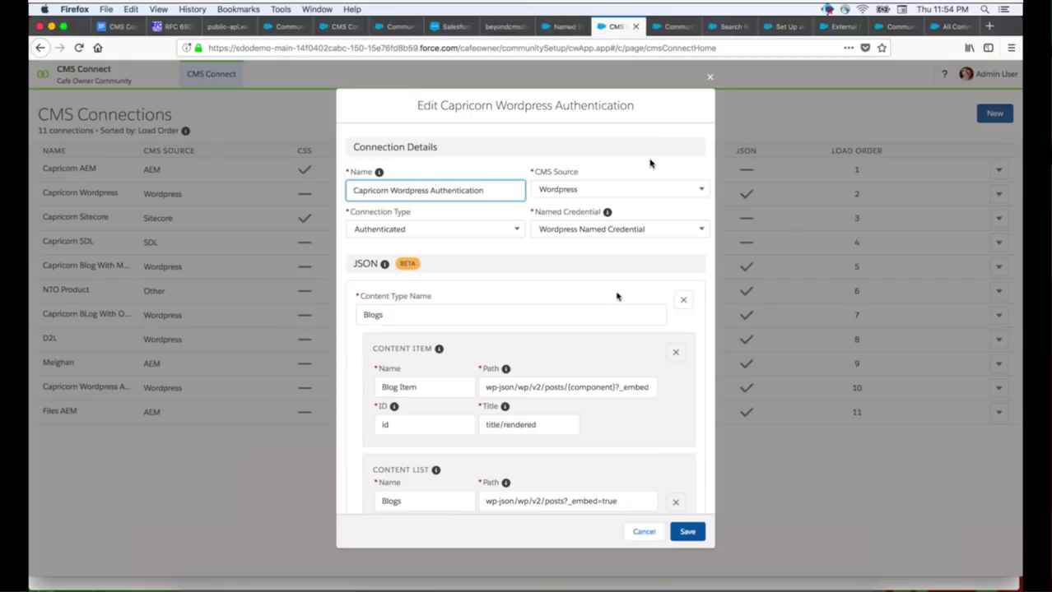
left_click(438, 235)
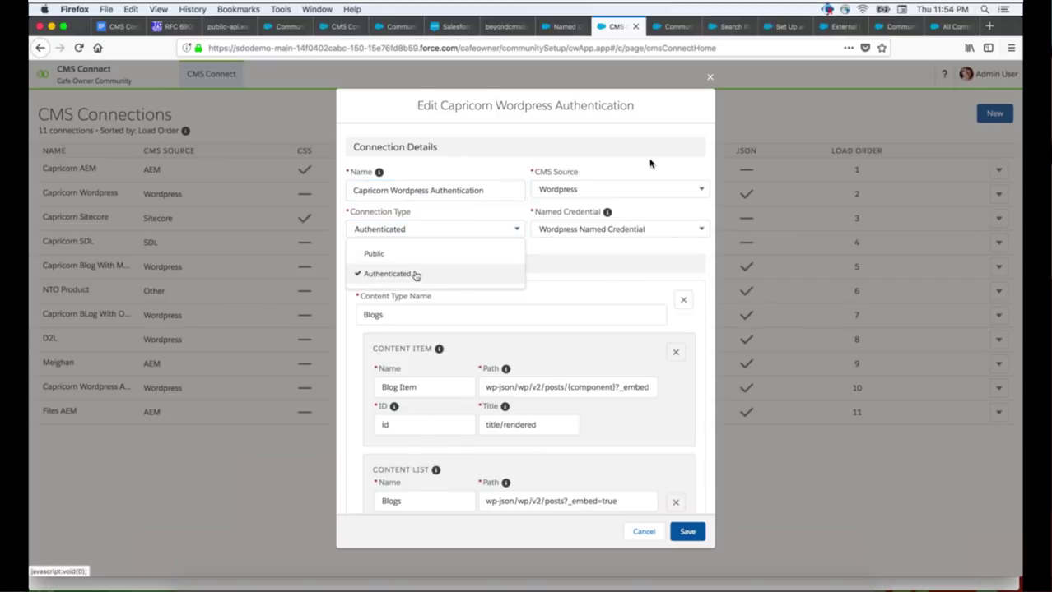
left_click(569, 252)
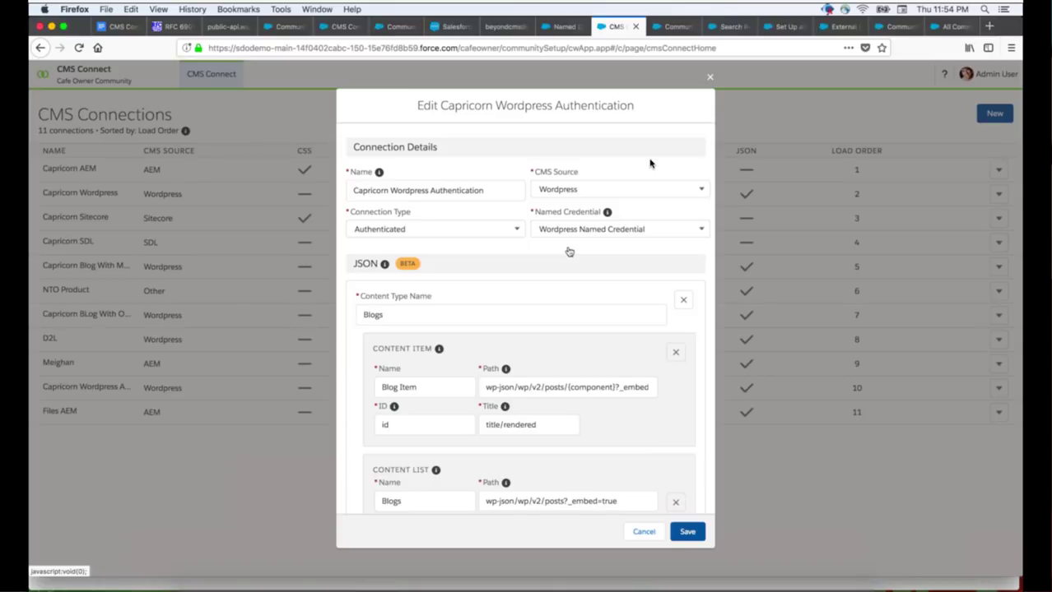
left_click(568, 247)
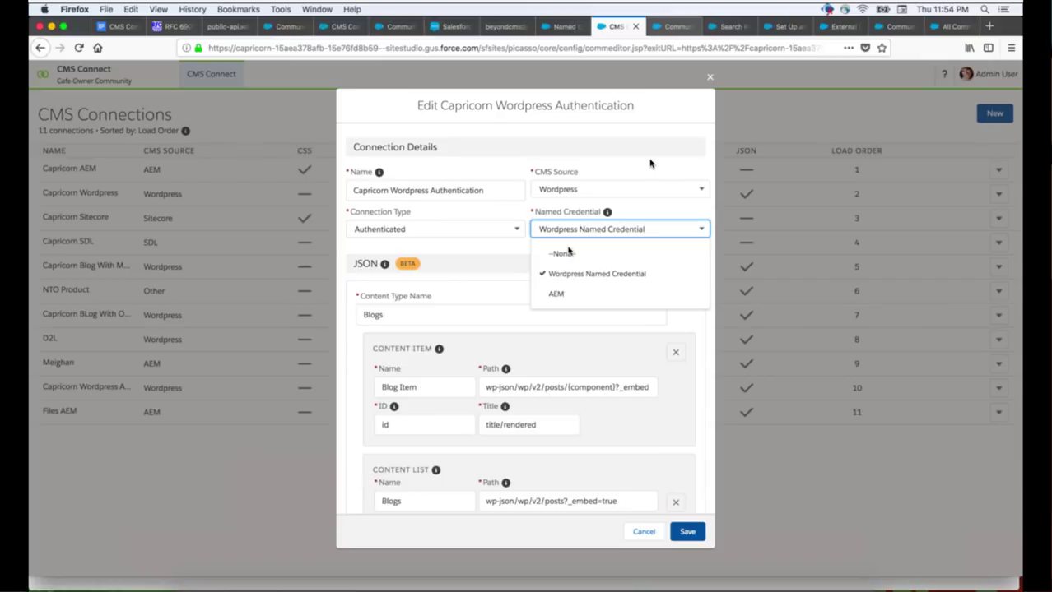
key("ctrl+Tab")
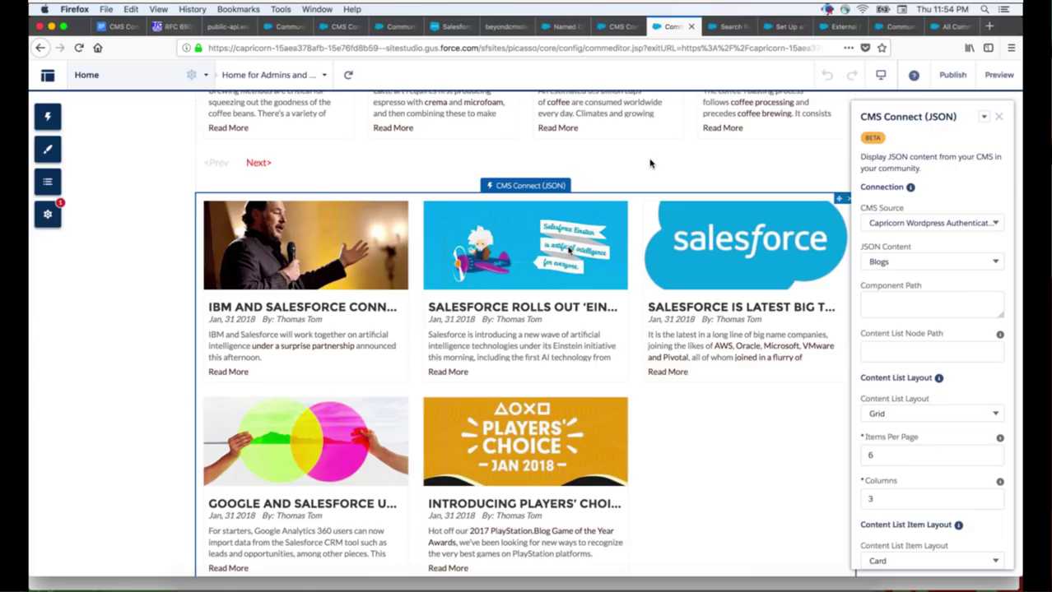
scroll(930, 330, "down", 5)
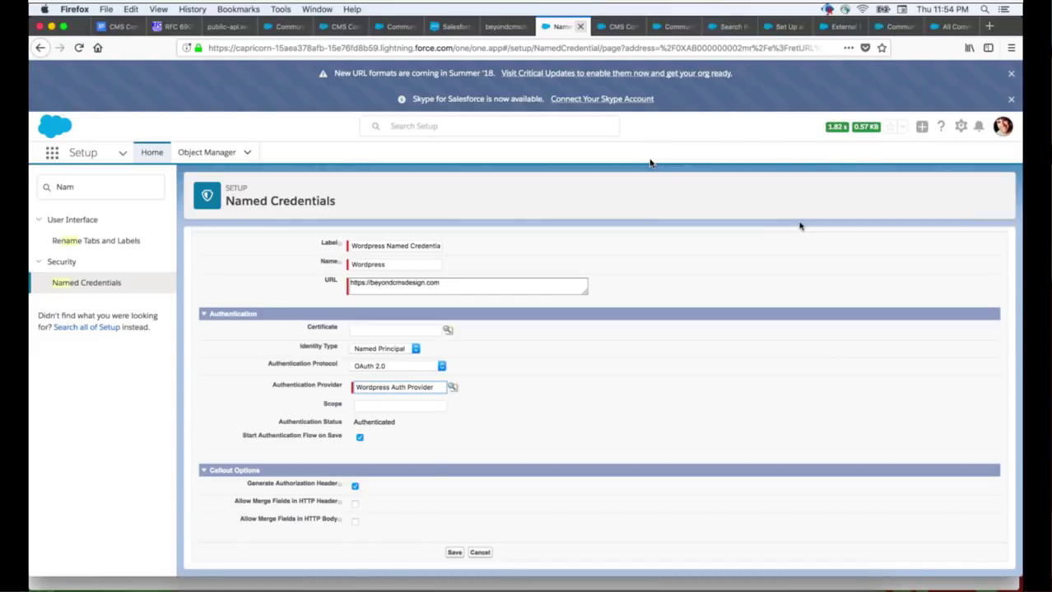
- Inspect the Authentication Protocol and Identity Type options of the Wordpress named credential
left_click(378, 367)
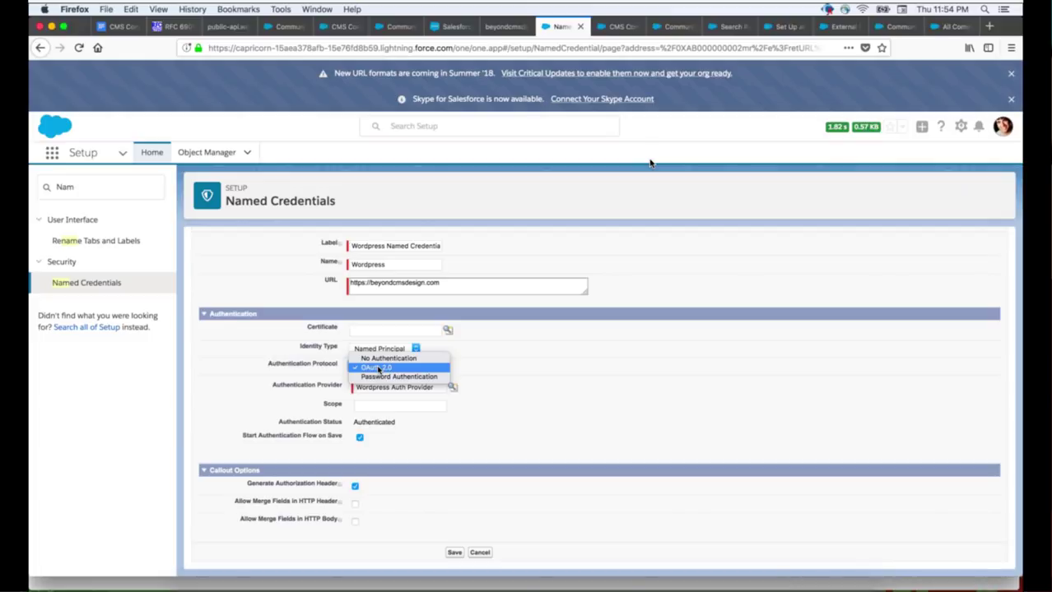
left_click(554, 423)
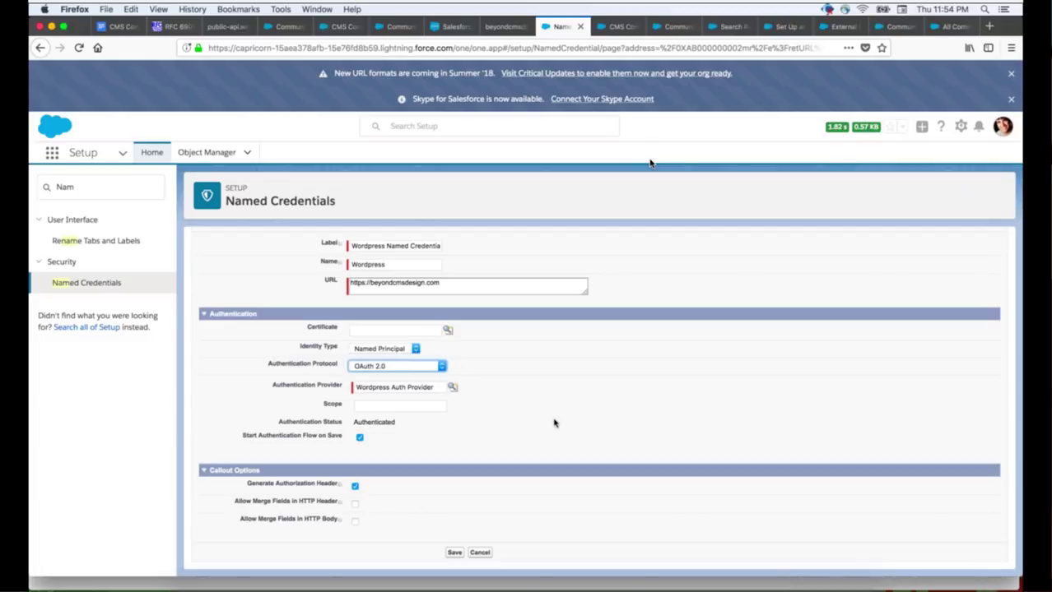
left_click(395, 351)
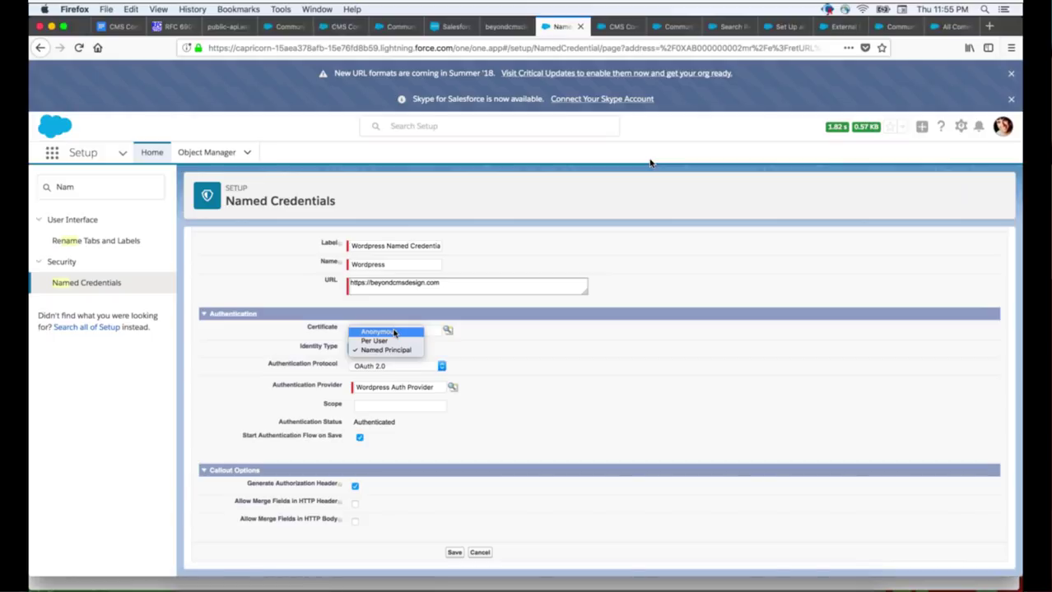
- View the Art de Café Latte blog detail page of the community in Chrome, and return to the named credential in Firefox
left_click(277, 586)
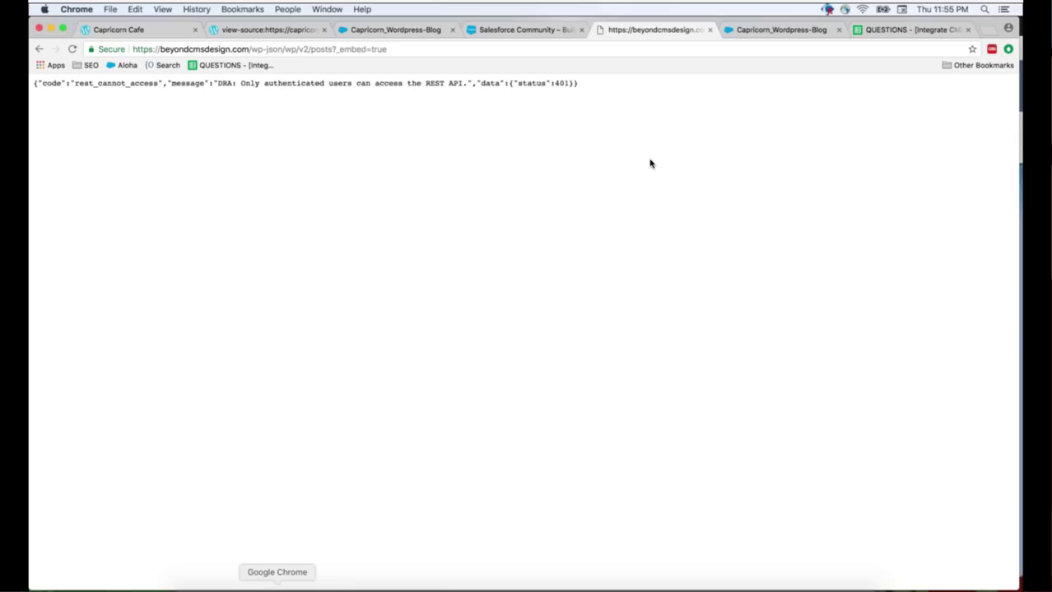
left_click(761, 31)
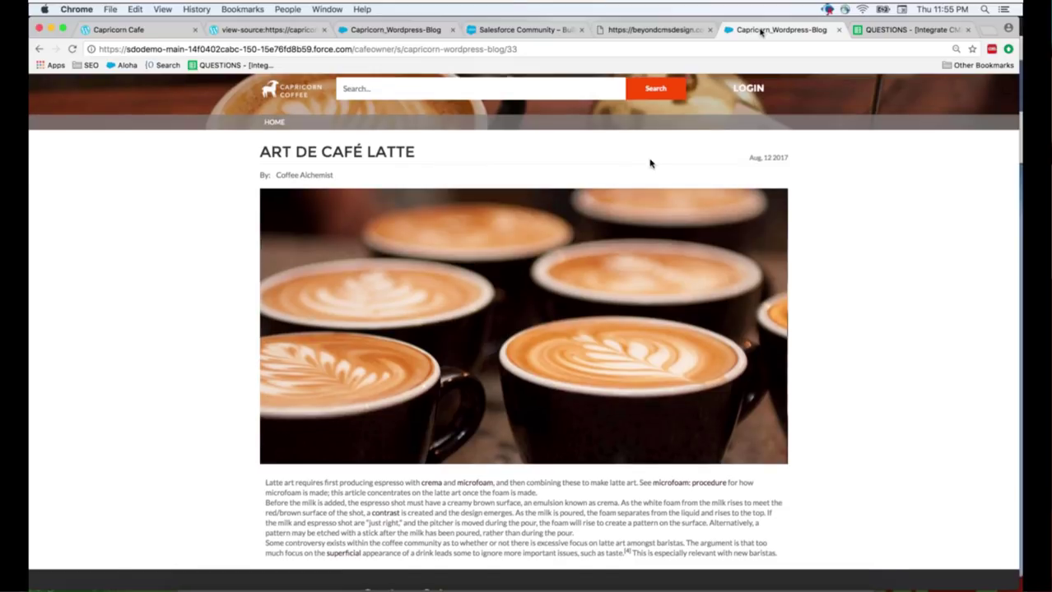
scroll(649, 163, "down", 3)
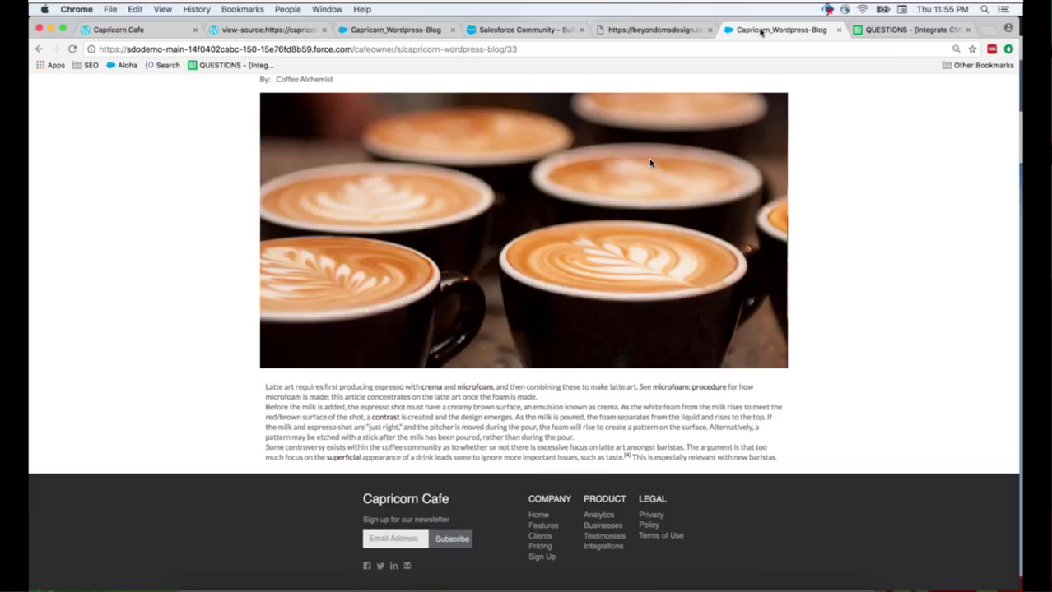
scroll(650, 163, "up", 1)
scroll(650, 163, "up", 3)
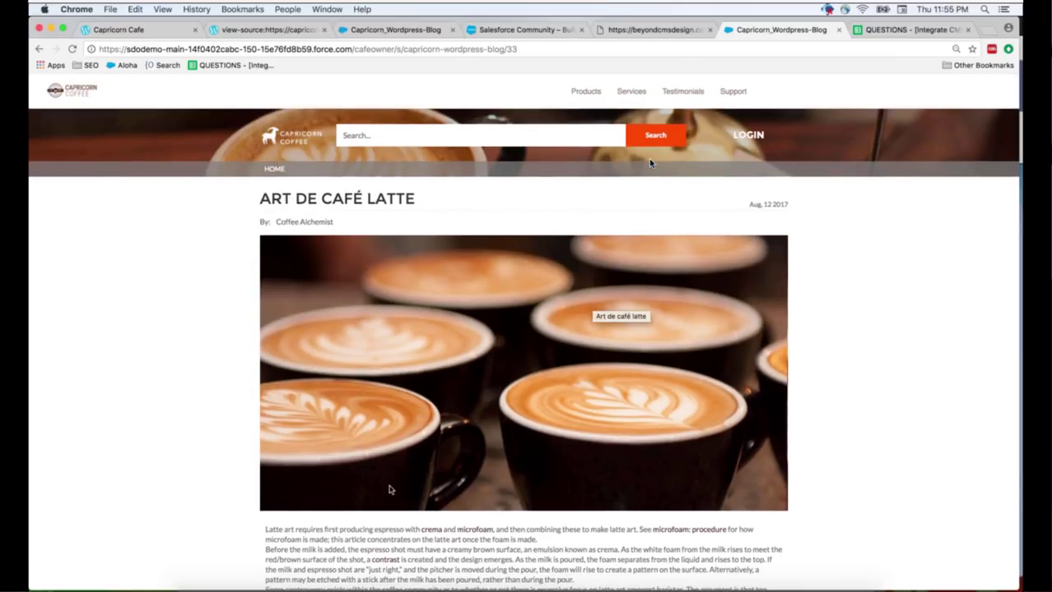
key("super+Tab")
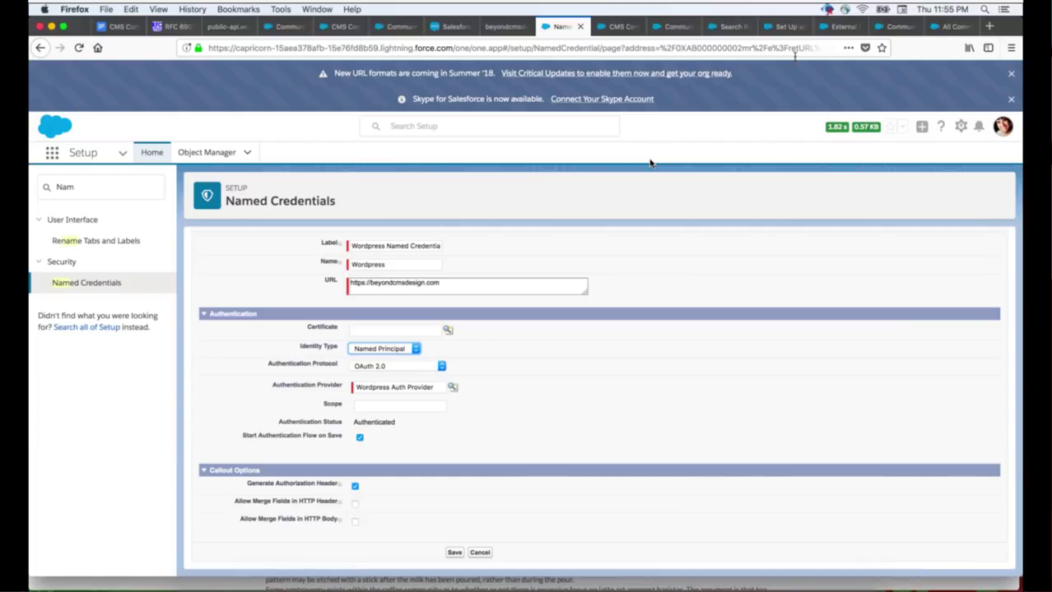
- Review the community's Wordpress Blogs search results for "latte" and the Set Up and Manage Federated Search help article
left_click(721, 27)
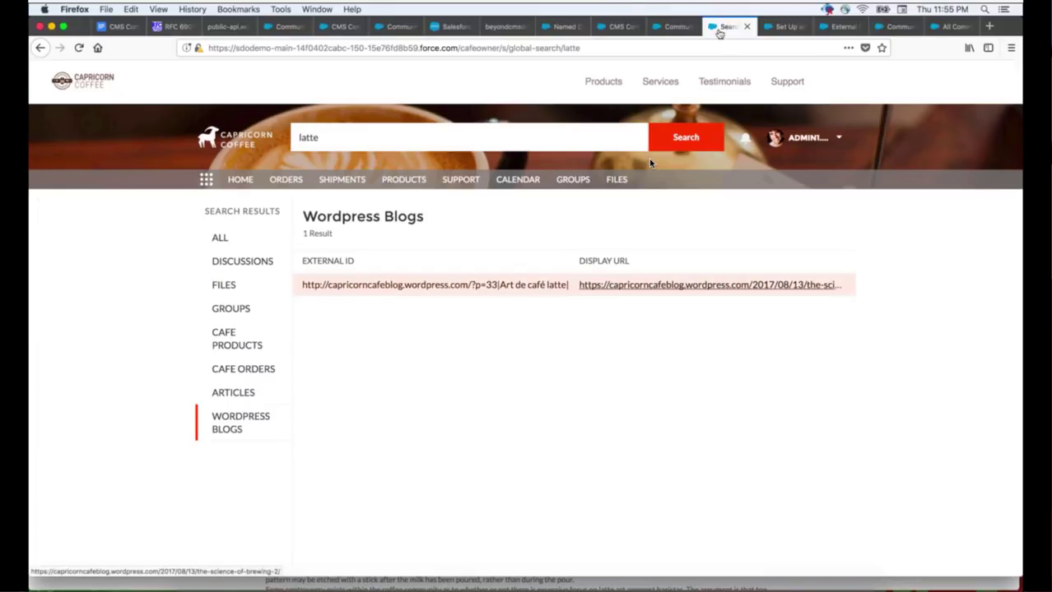
left_click(349, 139)
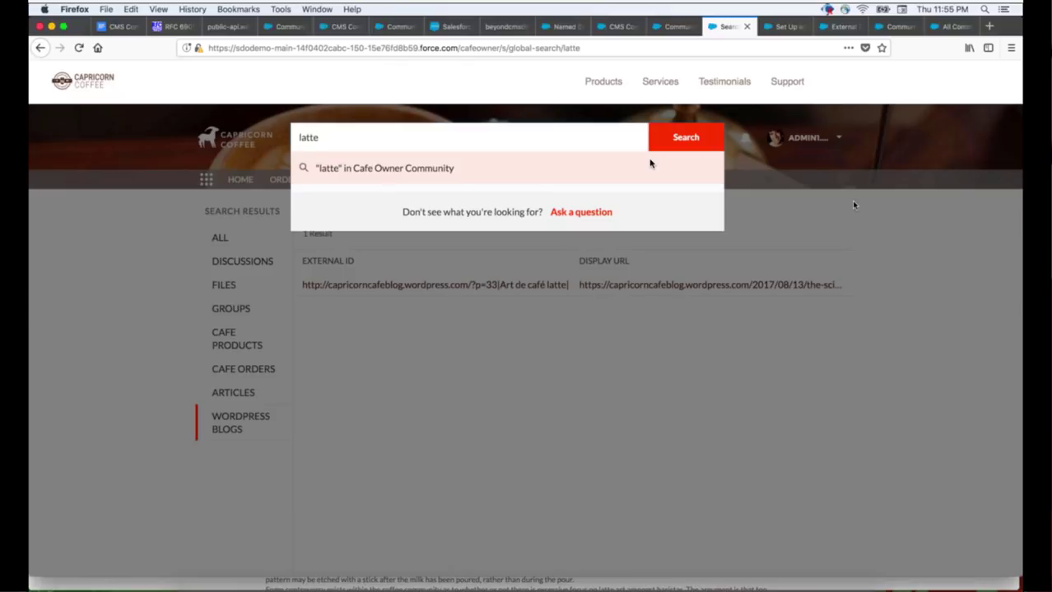
left_click(853, 205)
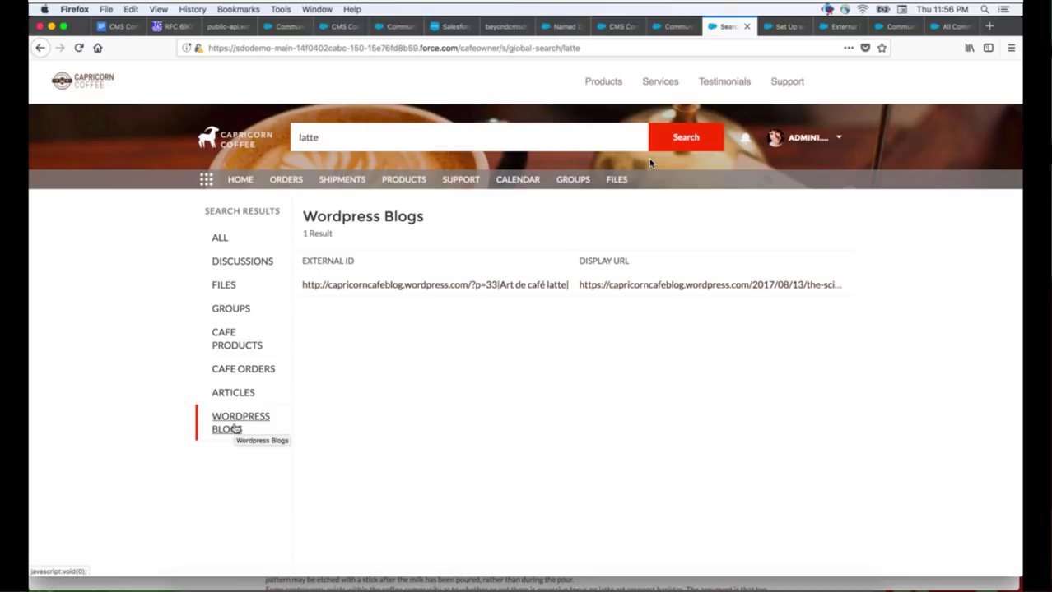
left_click(778, 27)
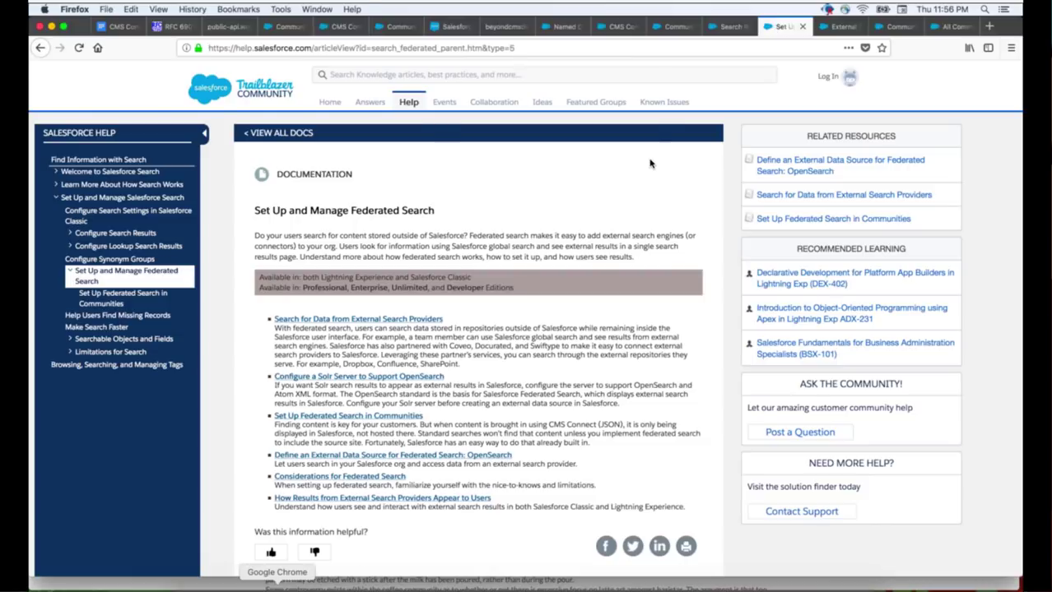
- Switch to Chrome and view the Capricorn Cafe WordPress blog and the osd.xml search link in its page source
left_click(276, 585)
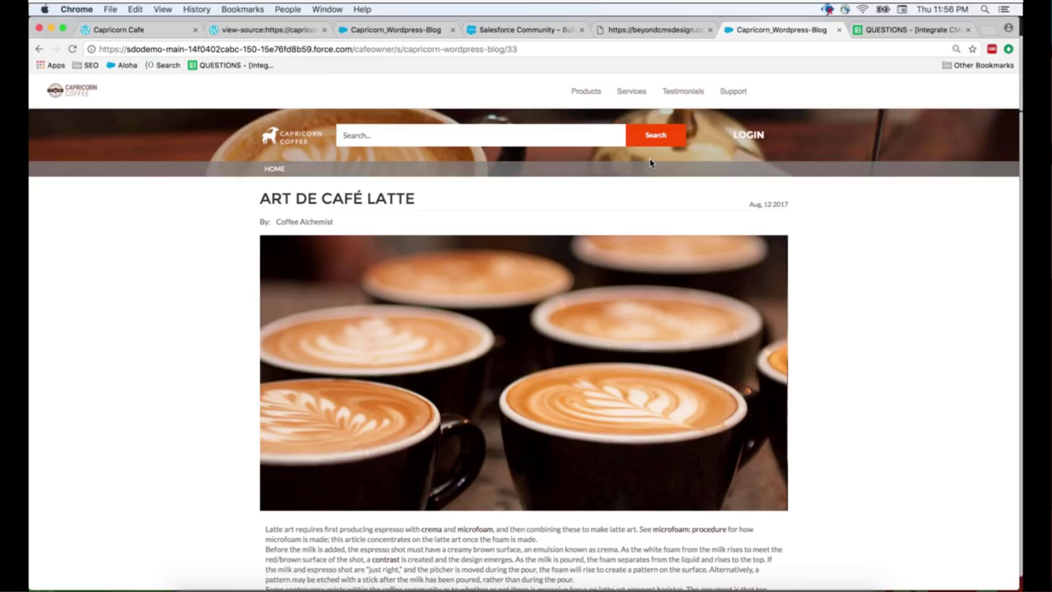
left_click(147, 33)
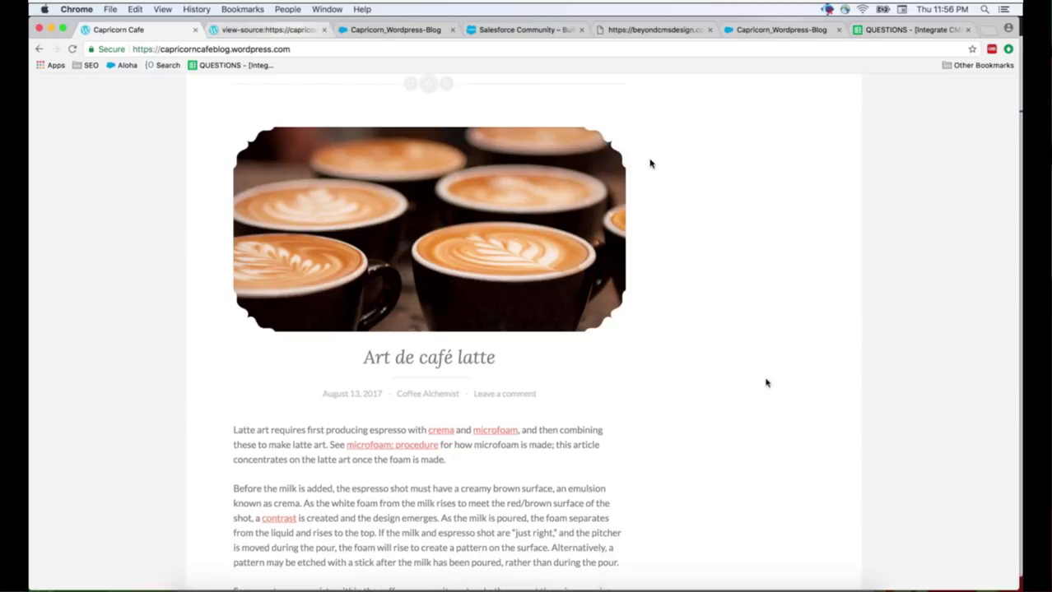
key("ctrl+Tab")
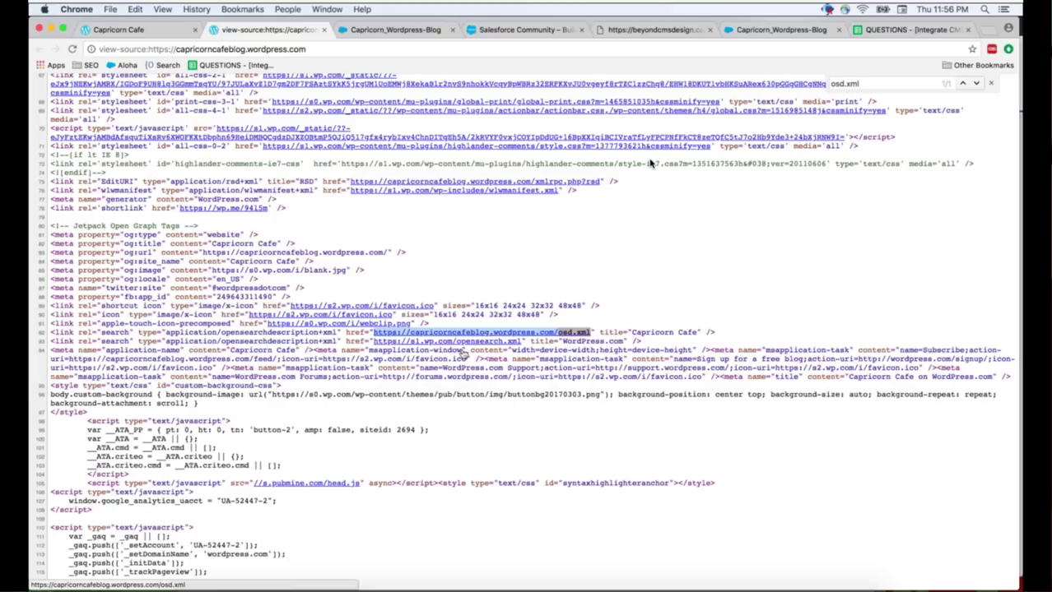
- Switch back to Firefox and review the WordpressBlogs external data source's type, the Global Search Results component and the community's Wordpress Blogs search results
key("super+Tab")
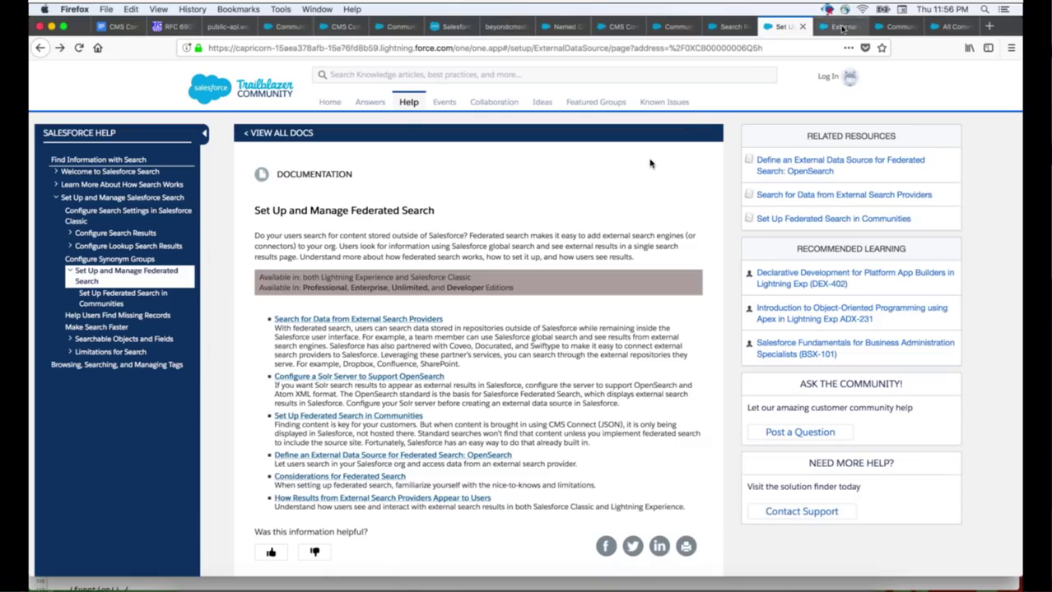
left_click(839, 27)
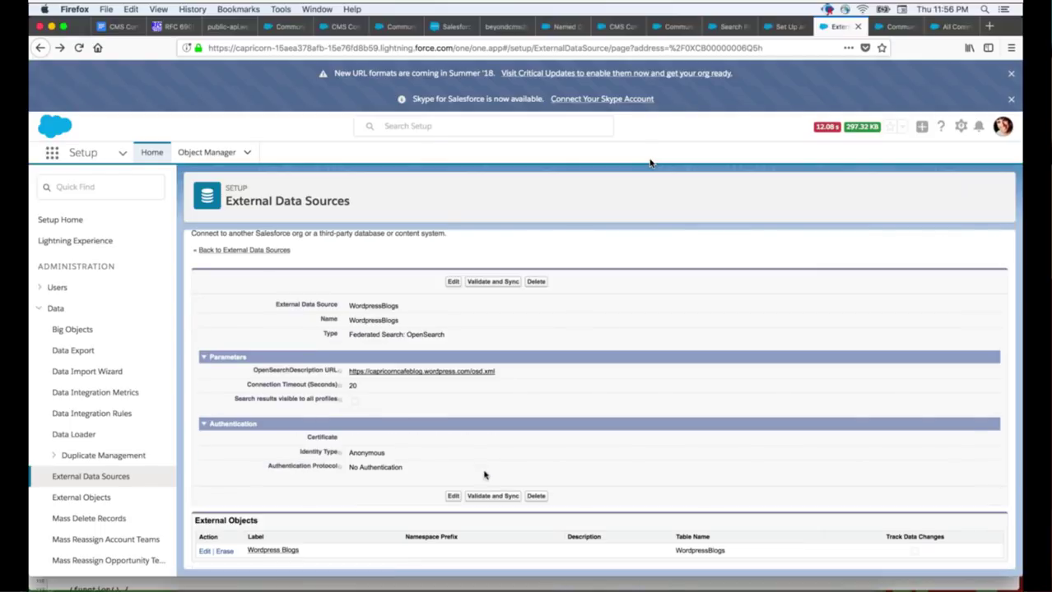
left_click_drag(446, 337, 365, 334)
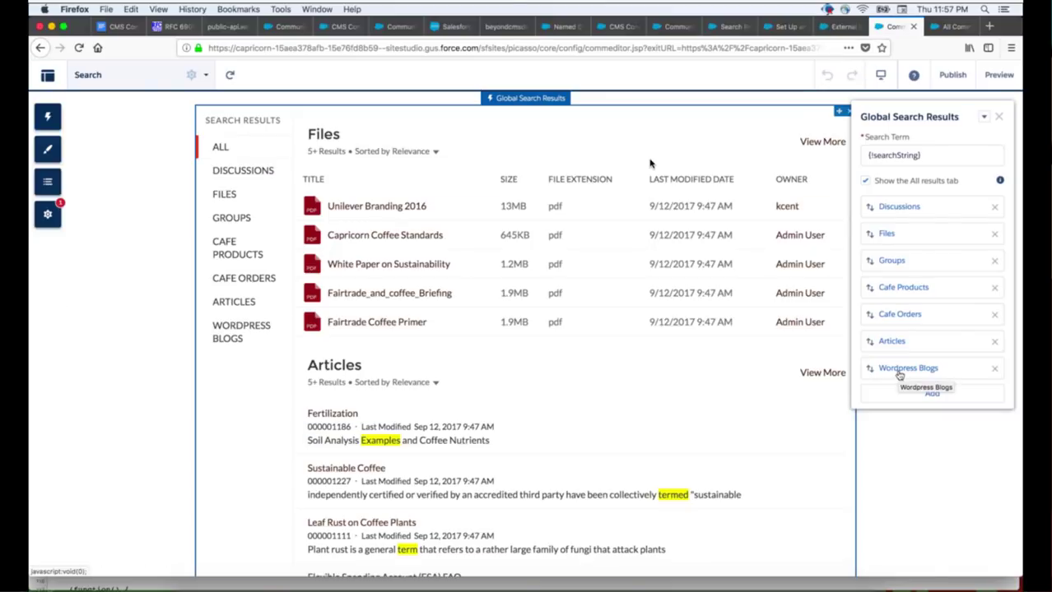
left_click(724, 27)
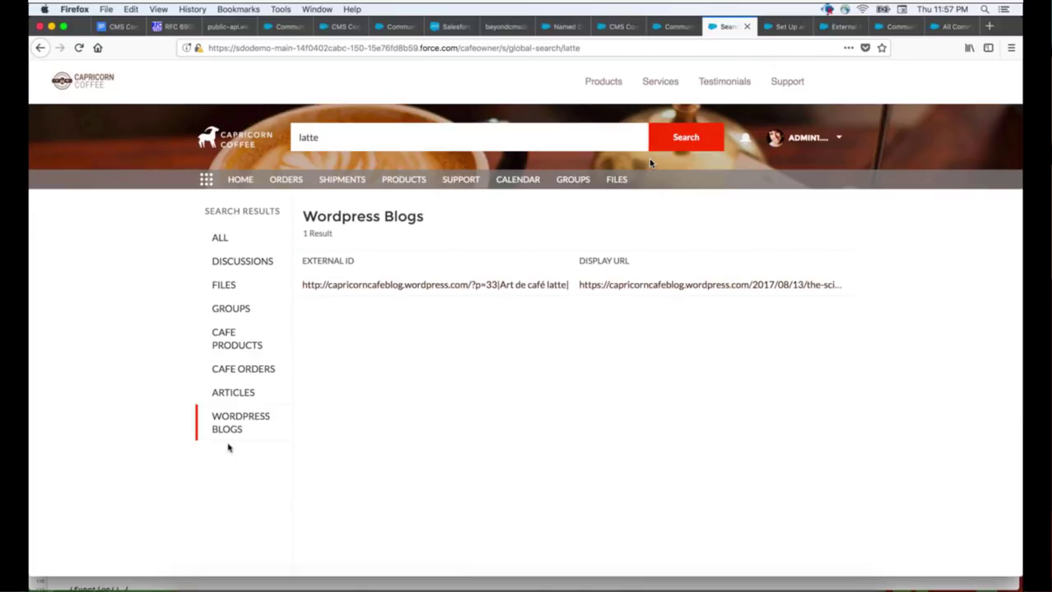